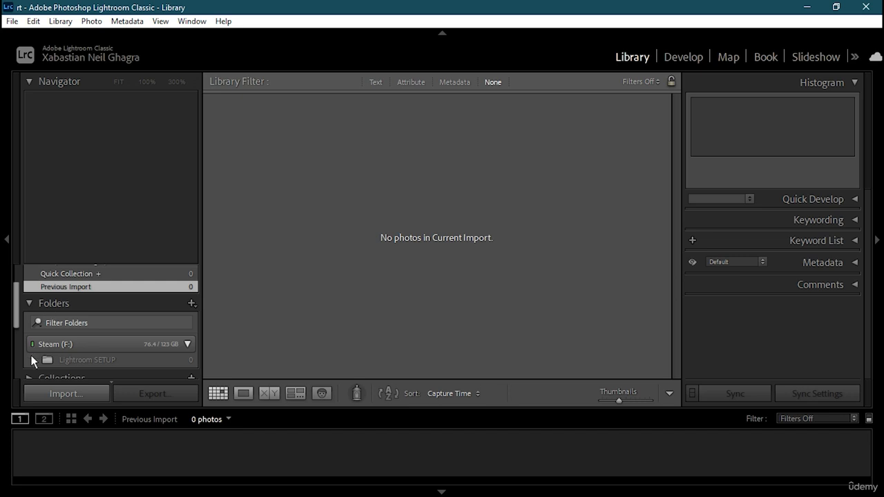
Open the Import dialog, which finds 2 photos on USB Drive (D:) to copy to Local Disk (C:)
left_click(78, 394)
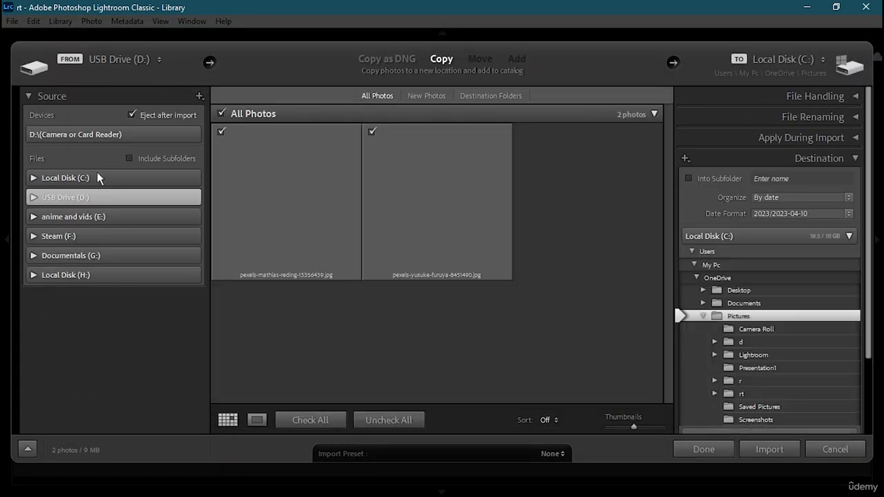
Import both photos from the camera or card reader into 2023-04-10 and select the Sacré-Cœur photo
left_click(66, 136)
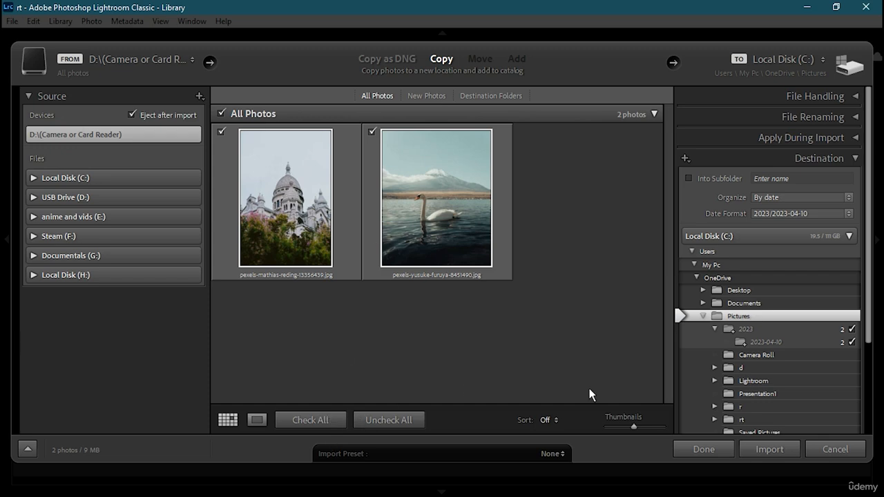
left_click(789, 446)
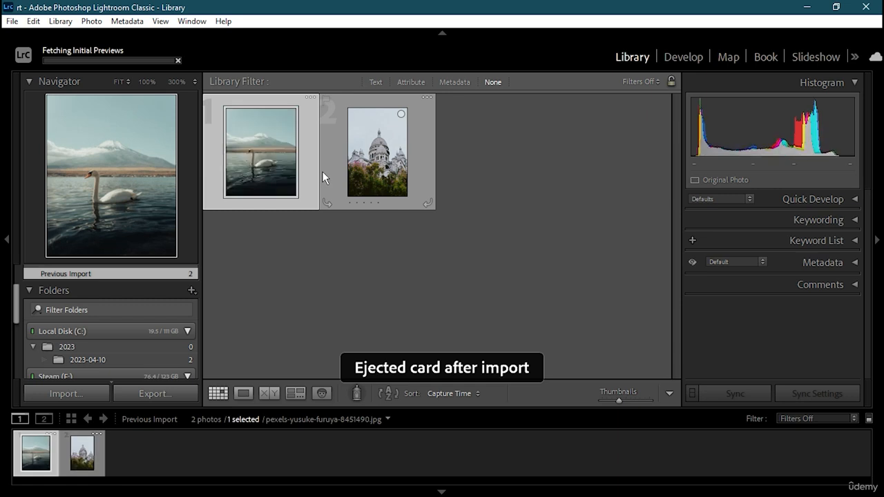
left_click(389, 154)
Select the swan photo and bring up the View menu with Show Filter Bar
left_click(280, 114)
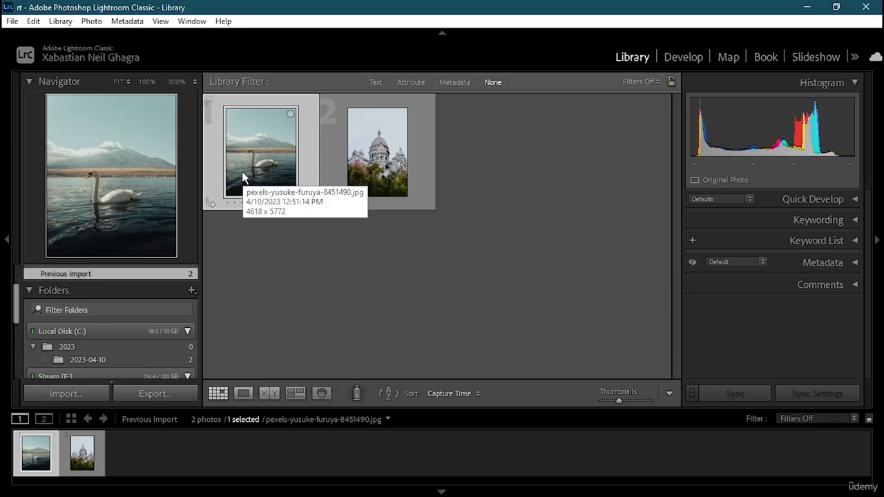
left_click(158, 21)
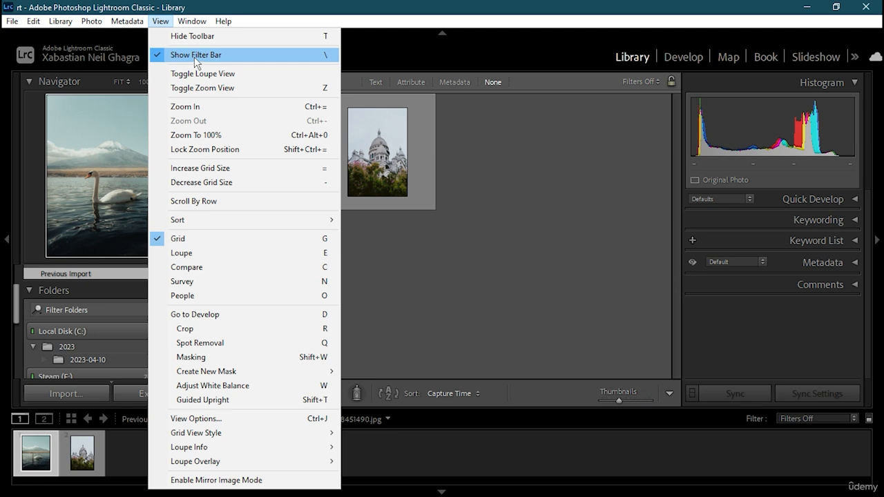
Open the swan photo in the Develop module with default Basic settings
left_click(691, 58)
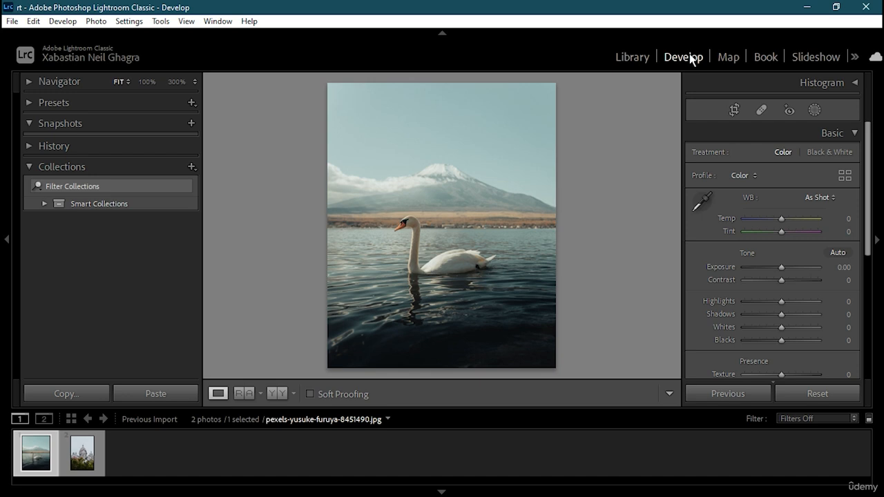
Return to the Library grid, check the Show Filter Bar option, and deselect both photos
left_click(633, 58)
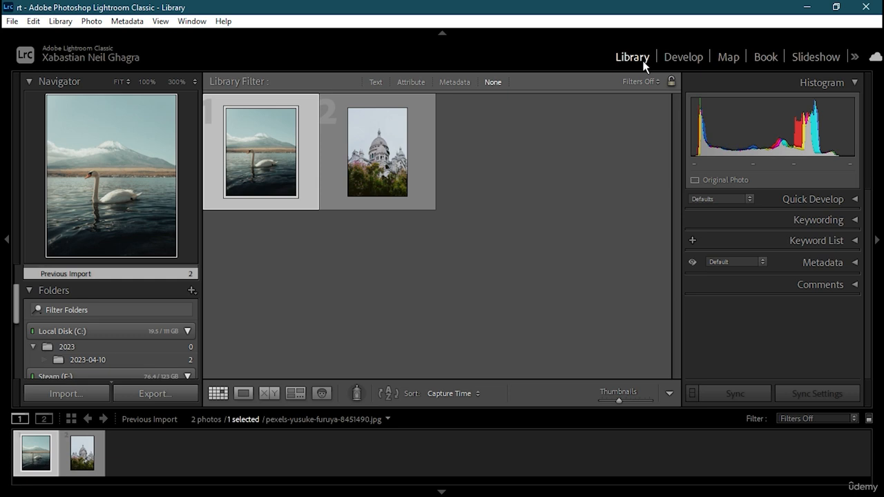
left_click(163, 21)
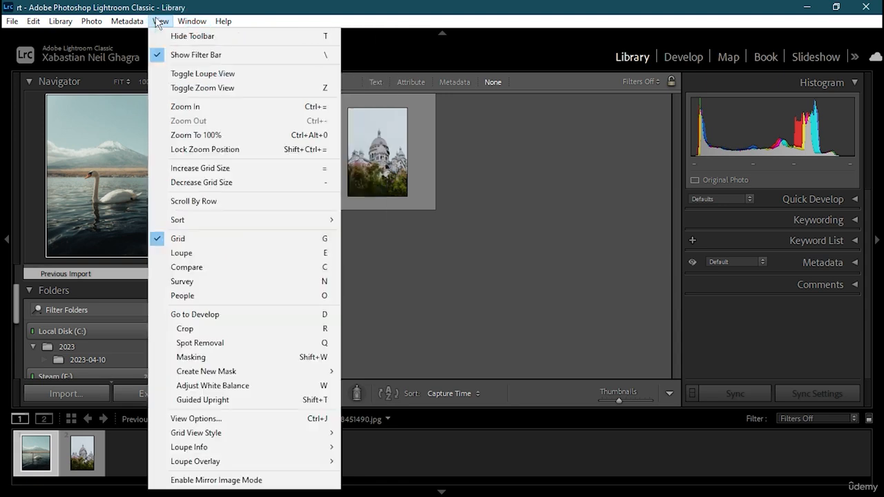
mouse_move(160, 21)
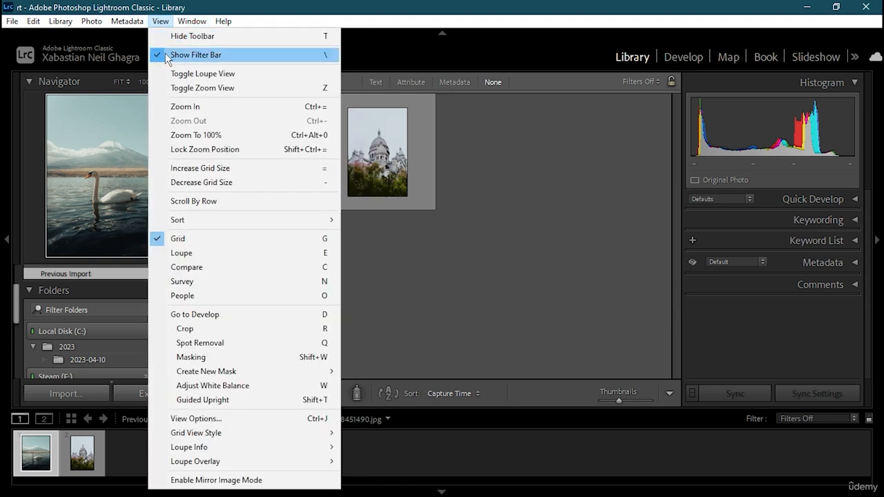
left_click(419, 243)
left_click(419, 244)
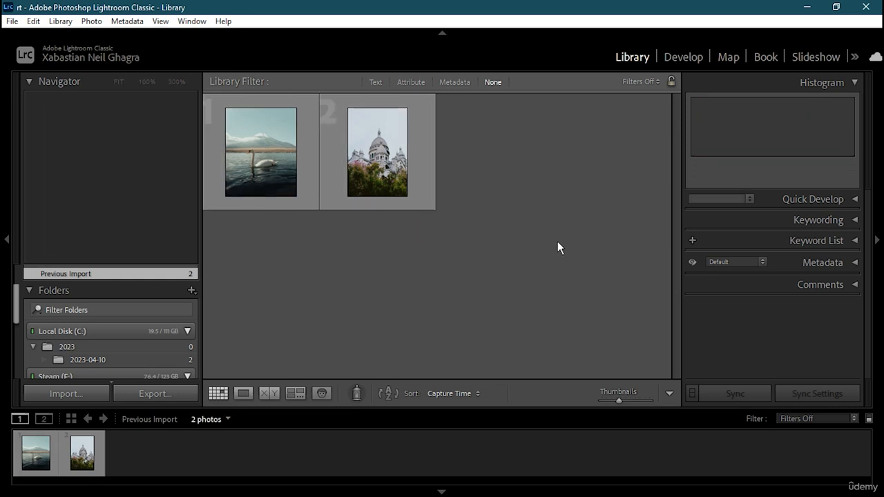
Bring the swan photo into Develop with the Effects panel showing
left_click(687, 58)
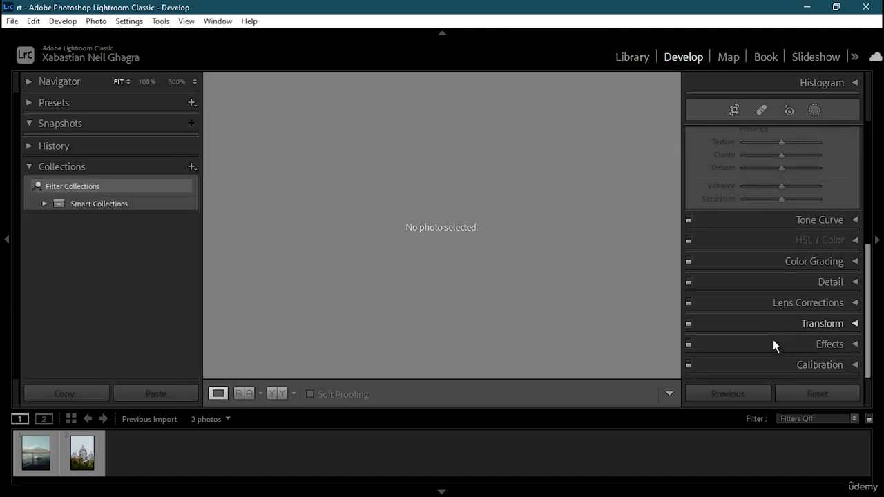
left_click(853, 345)
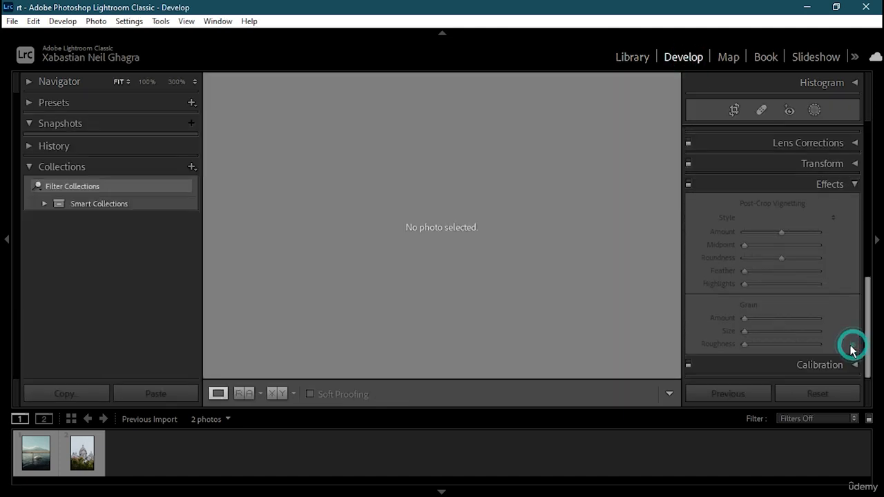
left_click(784, 234)
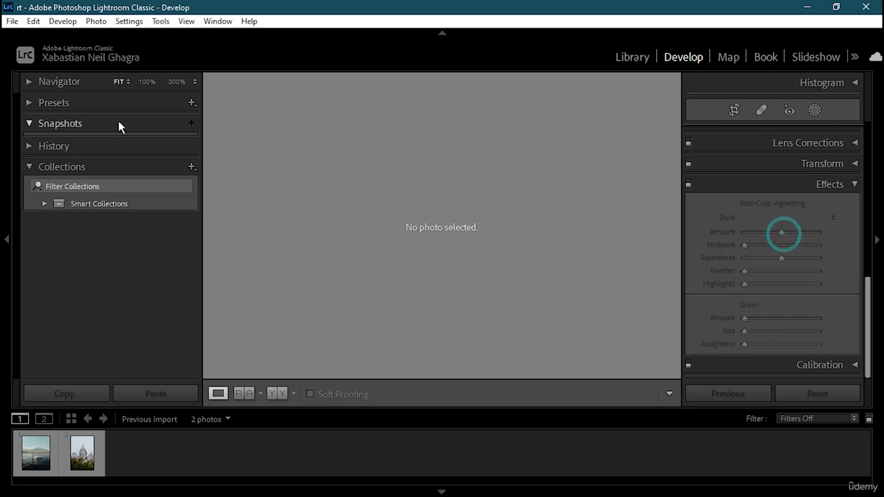
left_click(621, 58)
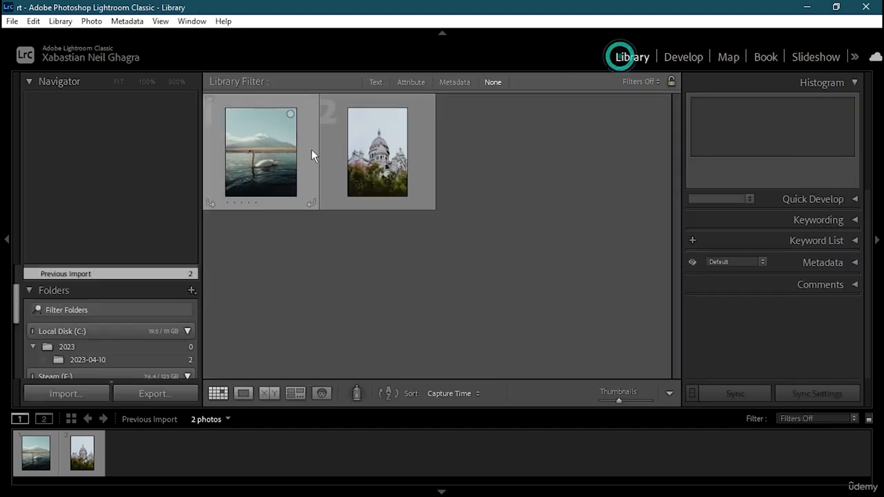
double_click(303, 148)
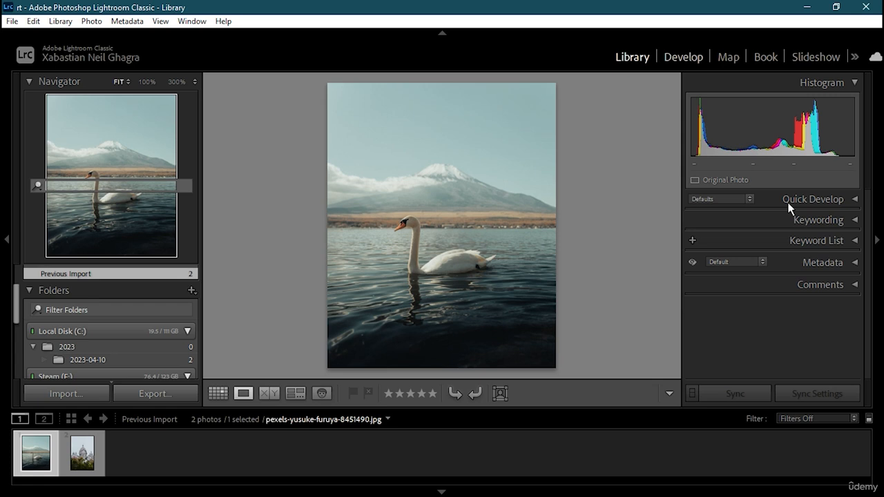
key("d")
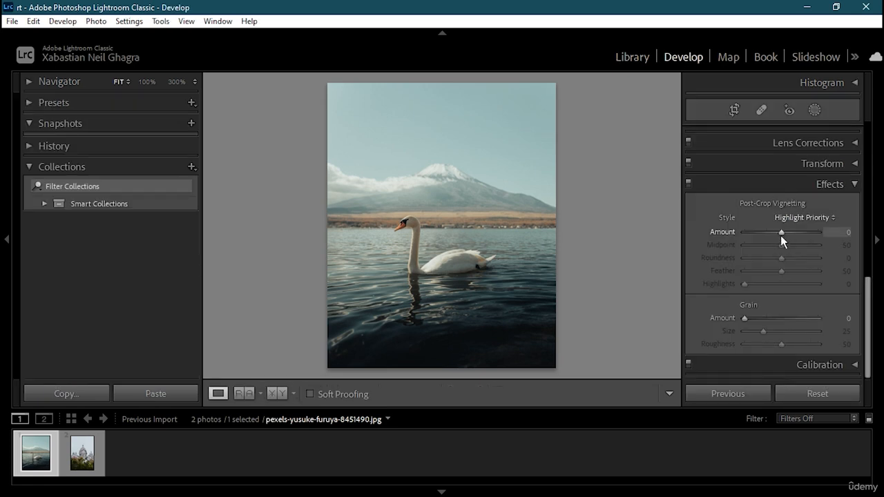
Add a +11 vignette (Midpoint 57, Roundness -56, Feather 82) and grain of 48
left_click_drag(780, 236, 805, 272)
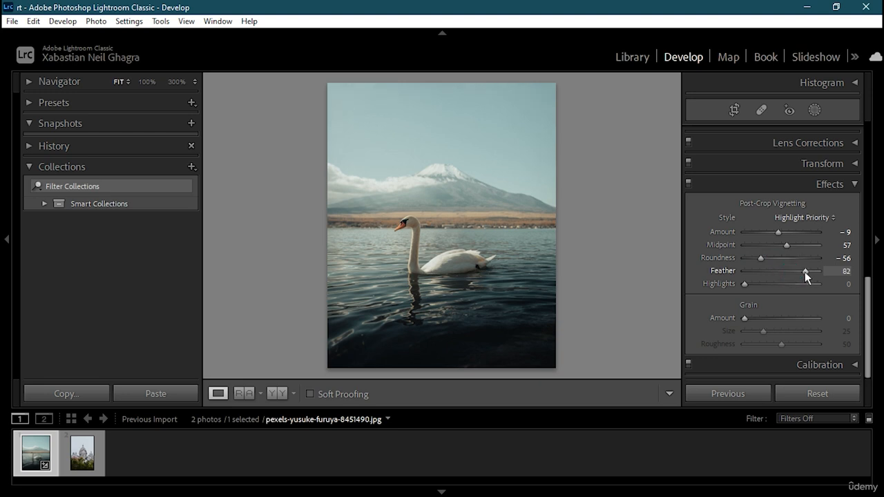
left_click_drag(755, 283, 778, 286)
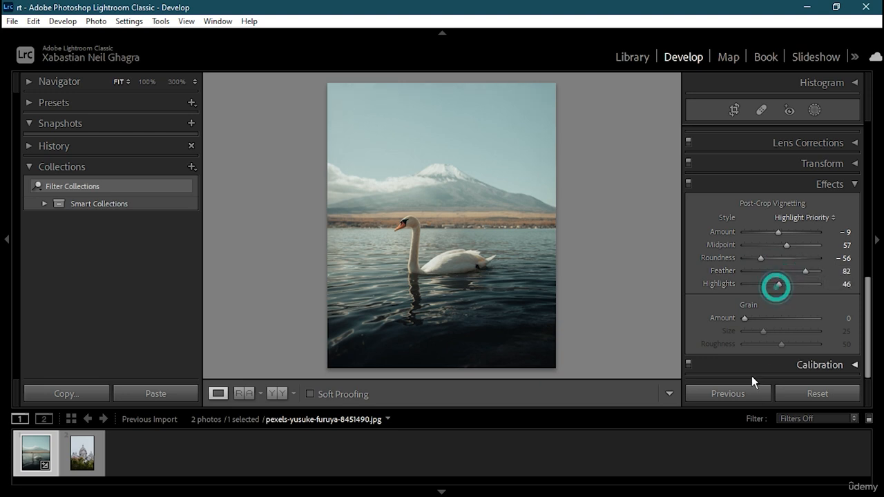
left_click_drag(754, 318, 765, 345)
left_click(750, 330)
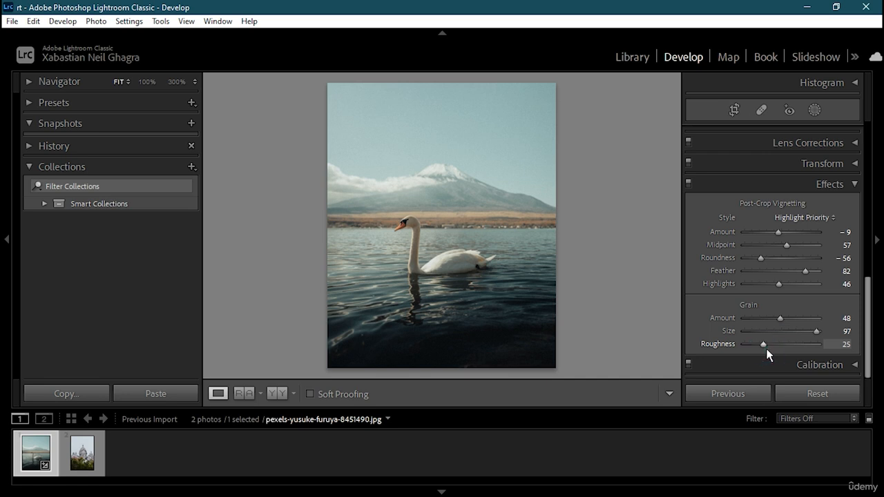
left_click_drag(768, 230, 786, 243)
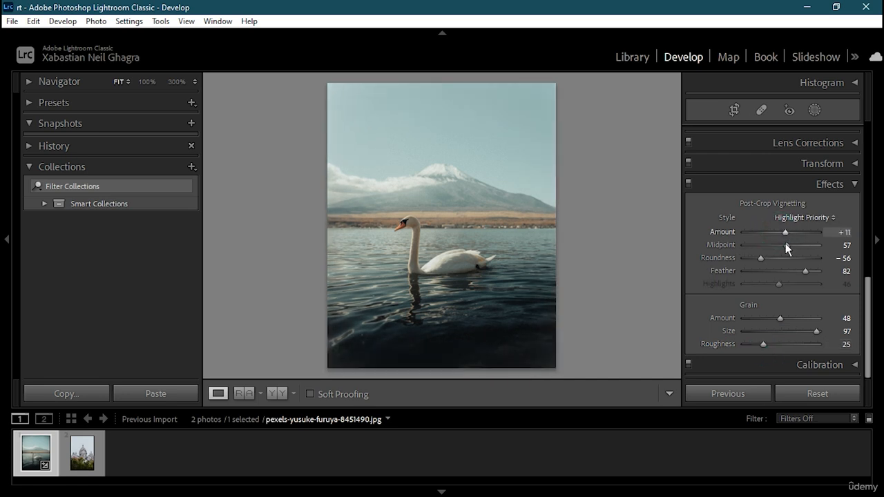
scroll(791, 239, "up", 2)
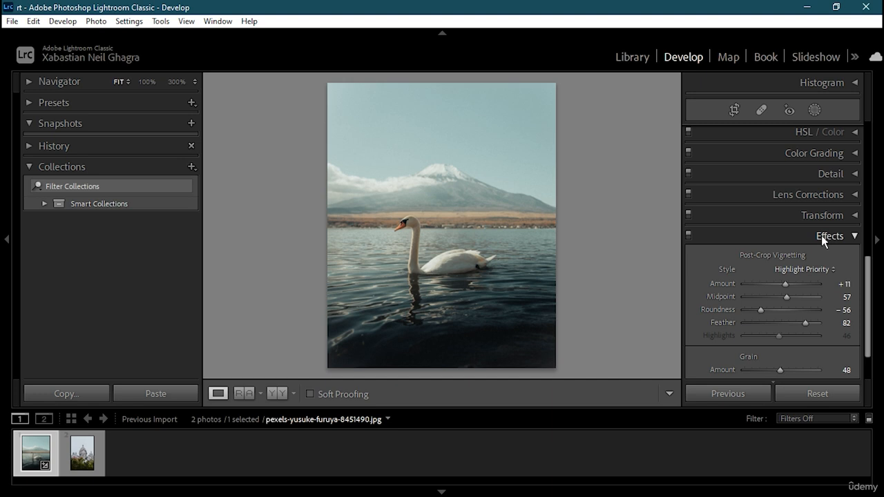
Raise the Detail panel's Sharpening Amount to 92 and go back to the Library
left_click(843, 173)
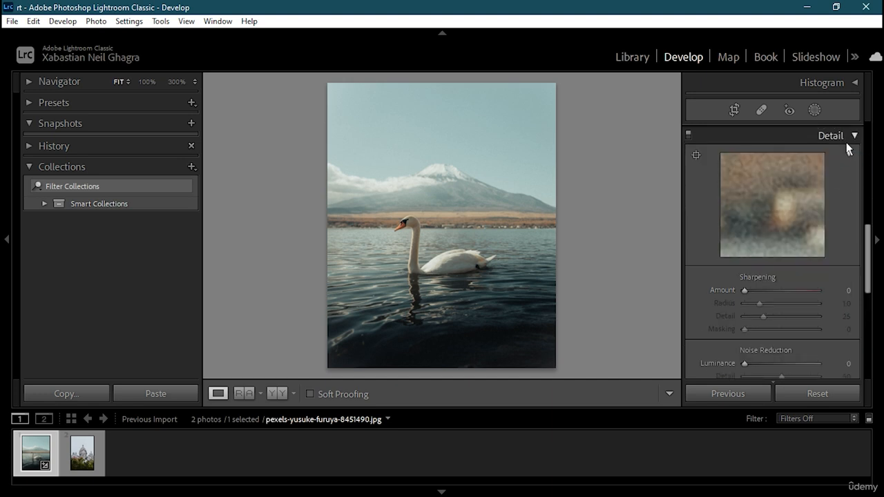
left_click_drag(753, 290, 791, 291)
left_click(848, 154)
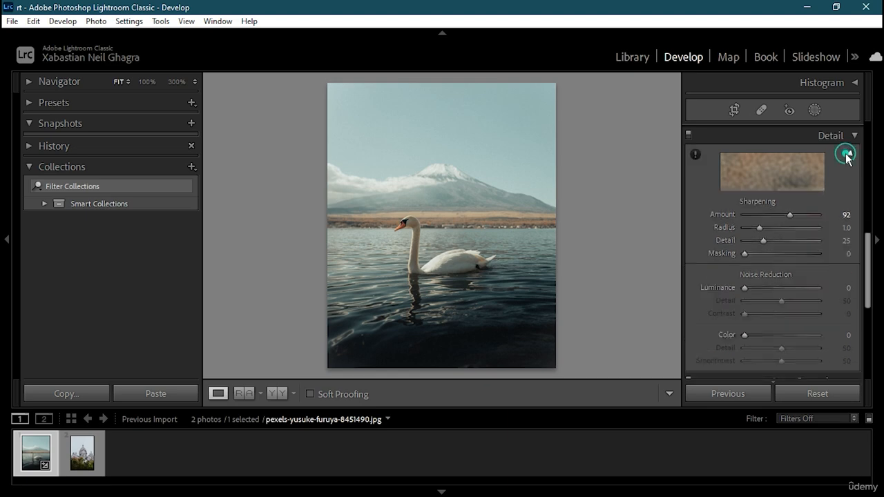
left_click(625, 59)
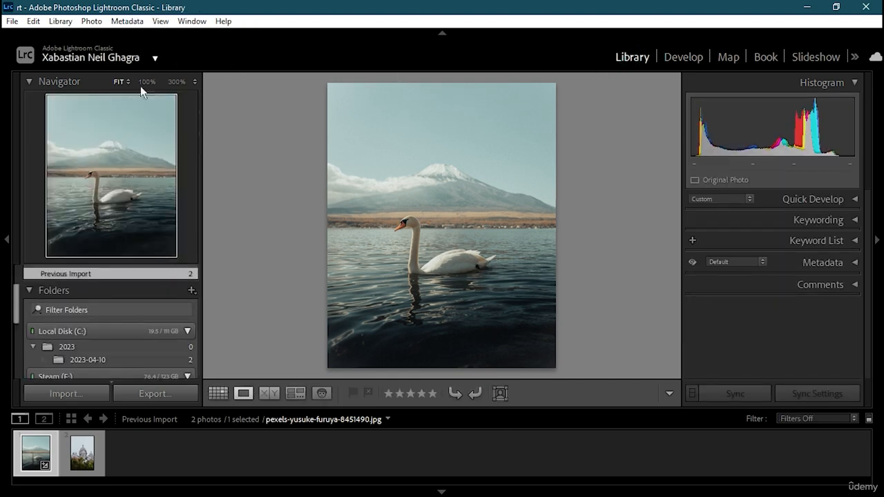
Return to the thumbnail grid and flag the swan photo as a pick
left_click(499, 183)
key("g")
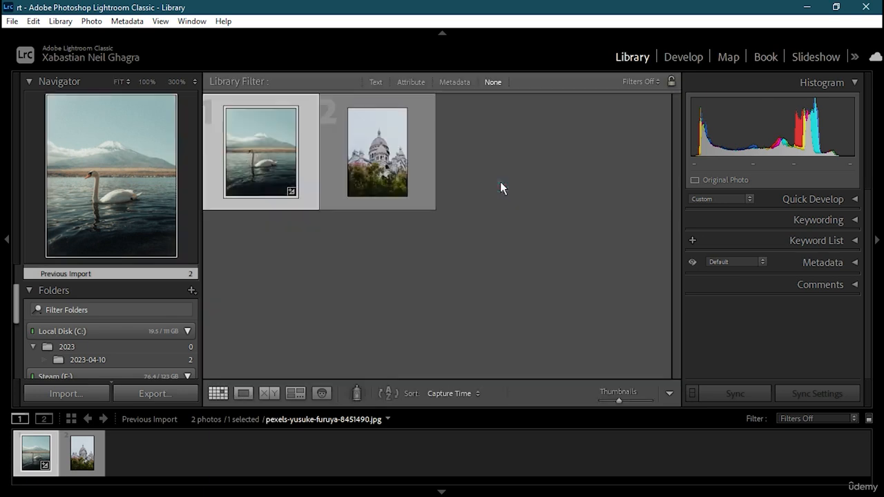
right_click(284, 150)
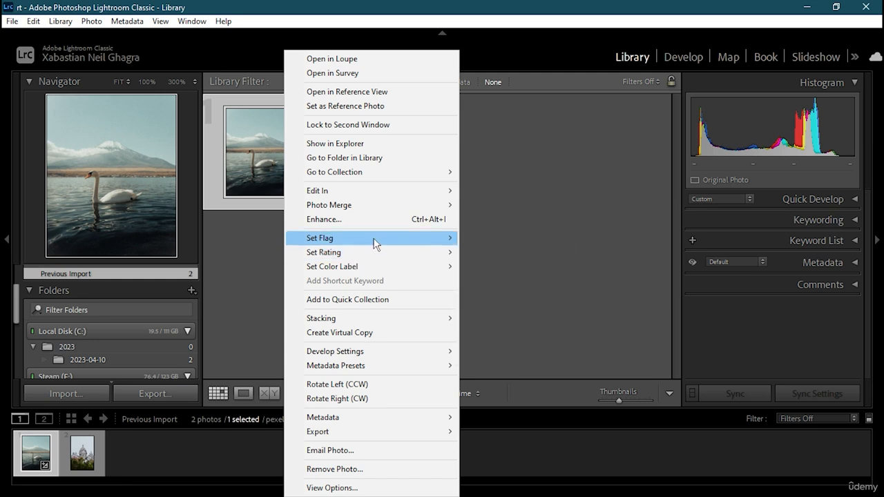
mouse_move(374, 239)
left_click(504, 236)
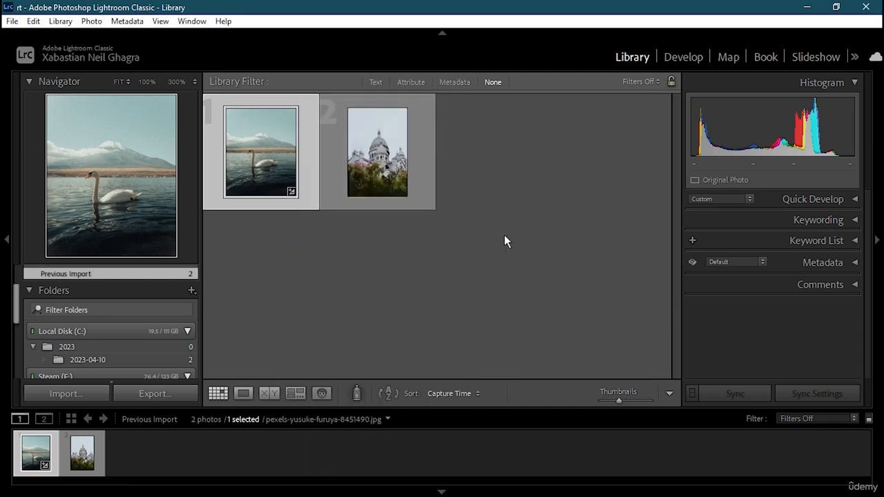
Rate the swan photo five stars and give it a Blue colour label
right_click(290, 192)
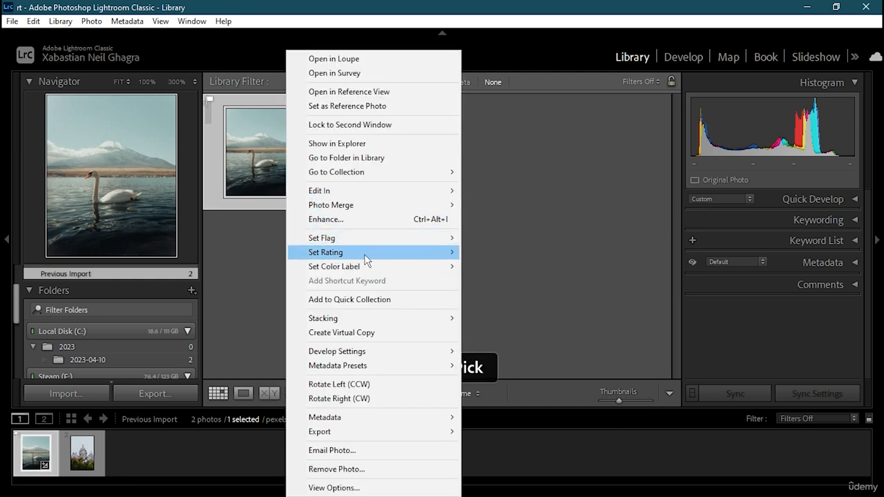
mouse_move(443, 253)
left_click(501, 322)
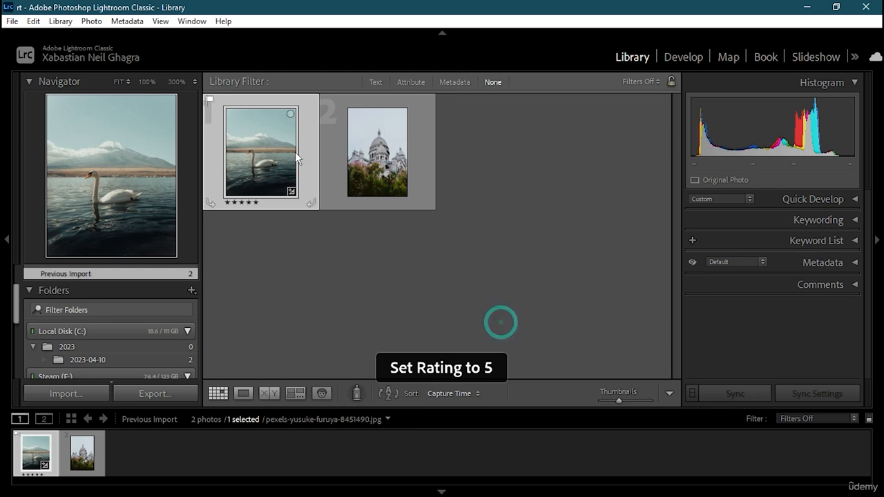
right_click(274, 150)
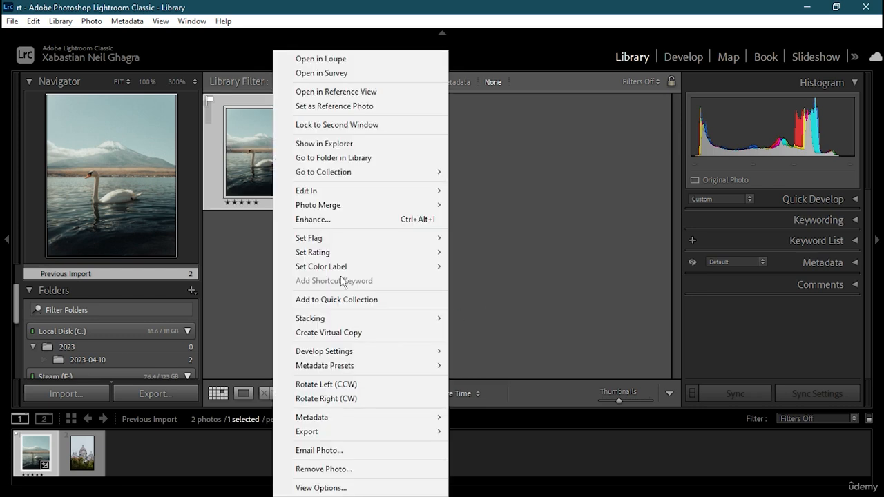
mouse_move(384, 272)
left_click(483, 311)
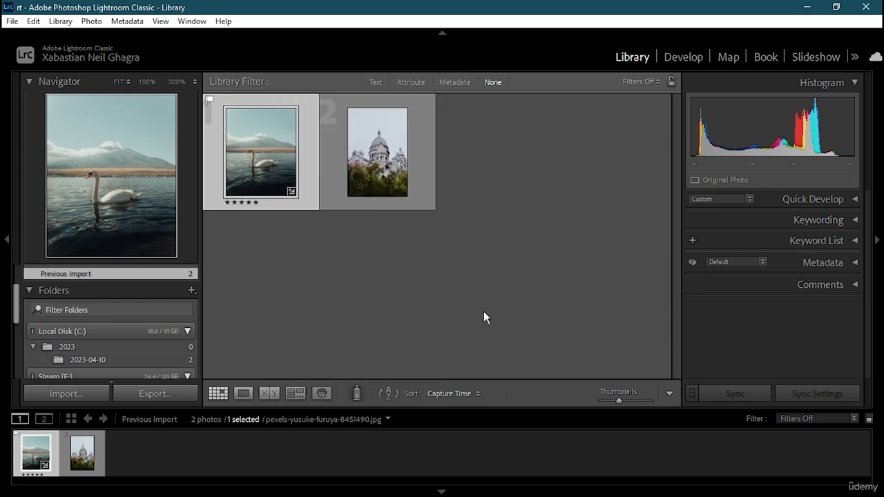
left_click(483, 312)
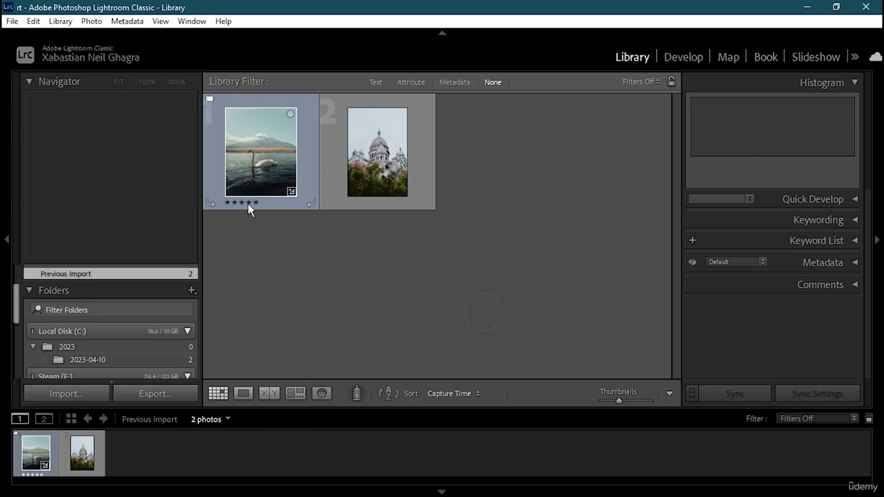
left_click(159, 21)
left_click(587, 111)
left_click(636, 81)
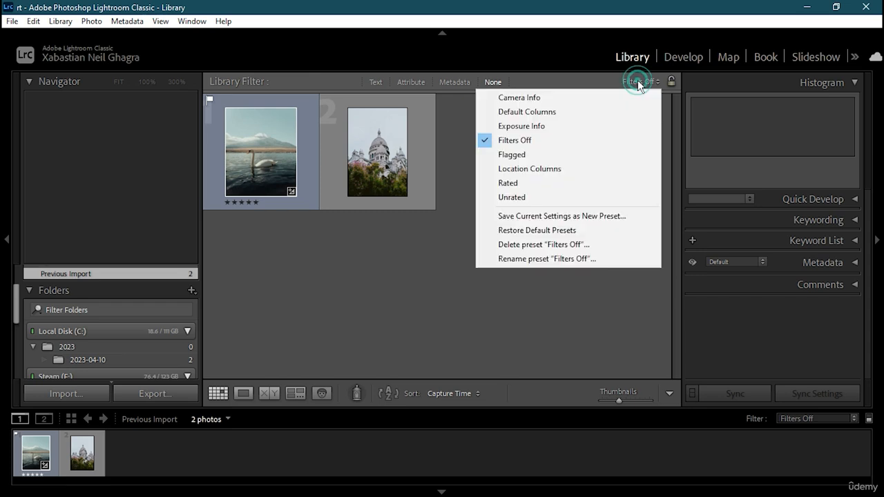
left_click(525, 153)
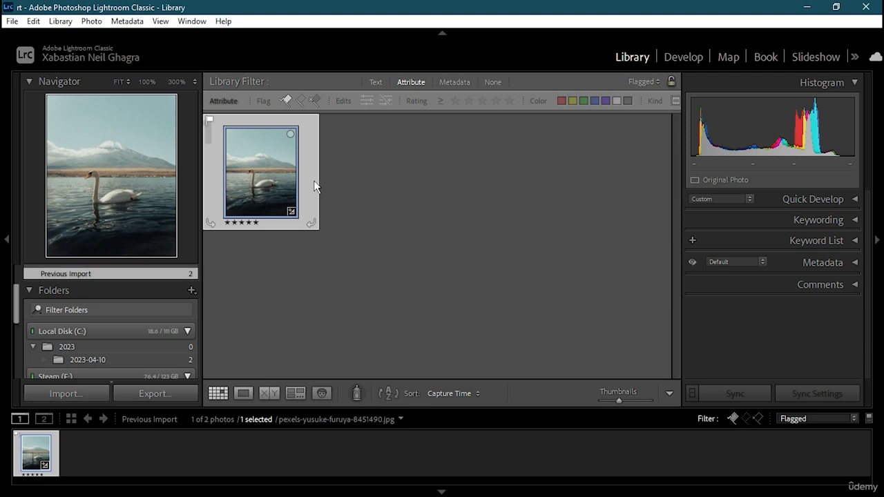
left_click(655, 82)
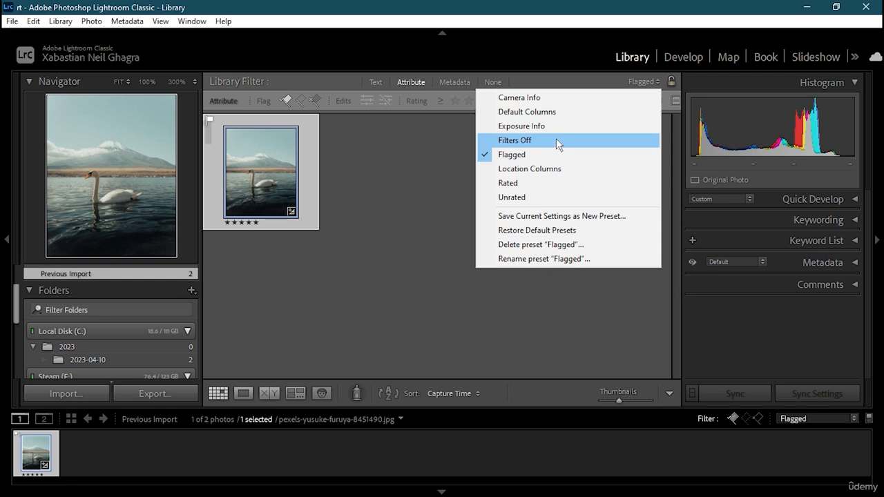
left_click(529, 183)
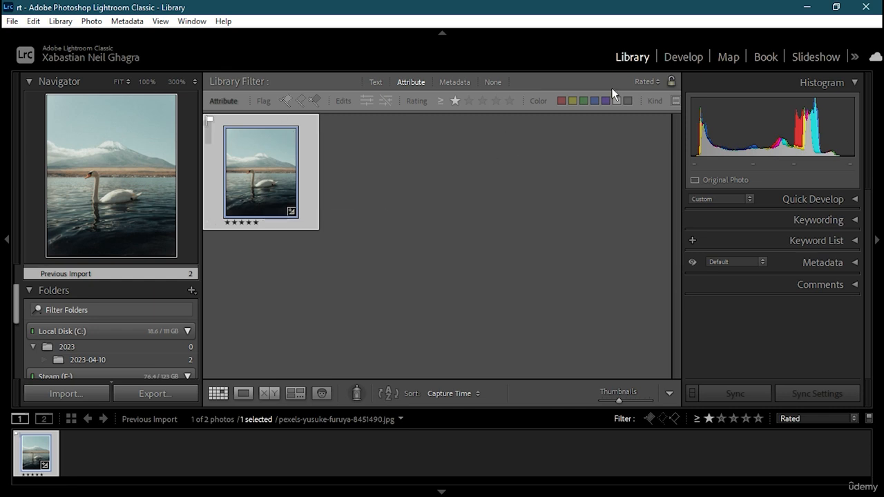
left_click(648, 81)
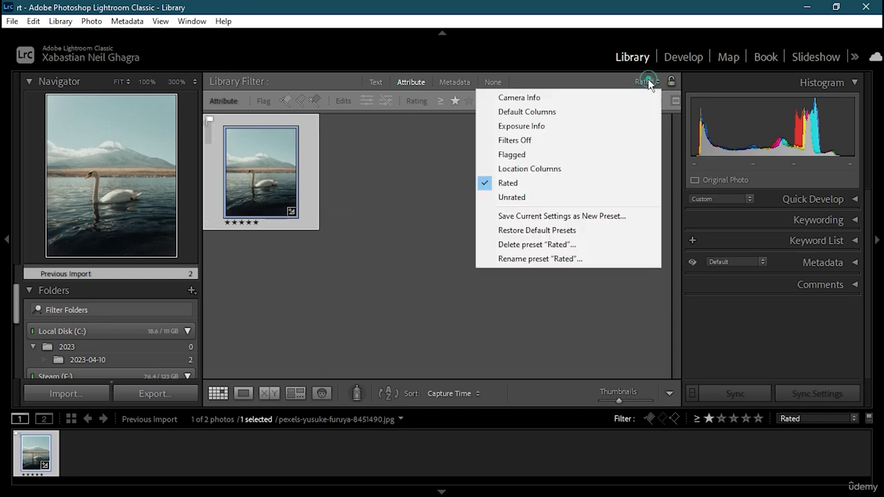
left_click(536, 140)
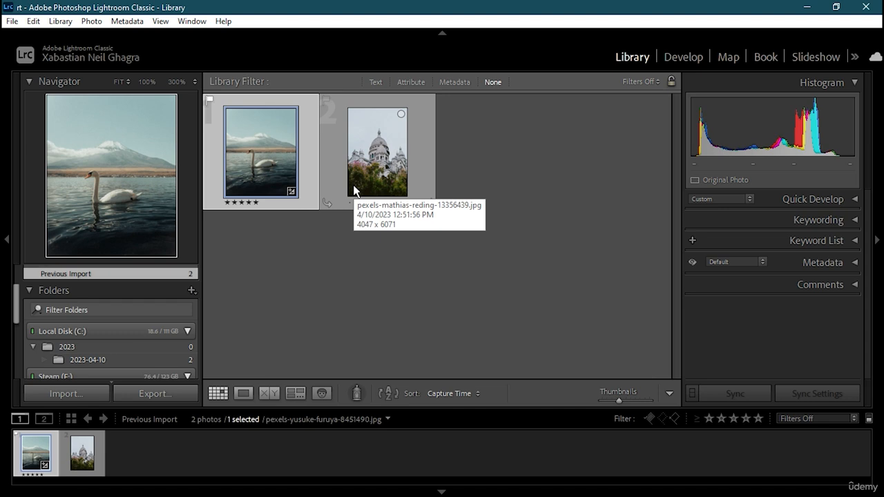
Show the Metadata filter and try the Unknown Lens, Blue and No Label filters
left_click(456, 82)
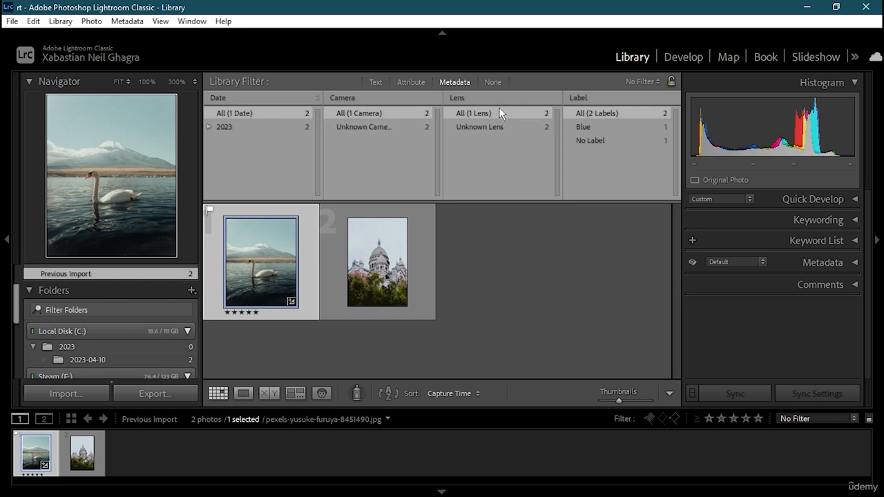
left_click(489, 128)
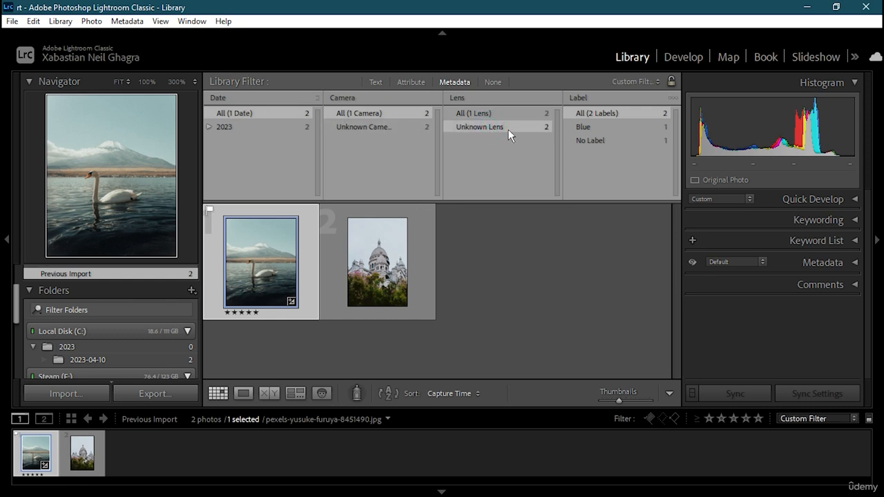
left_click(495, 115)
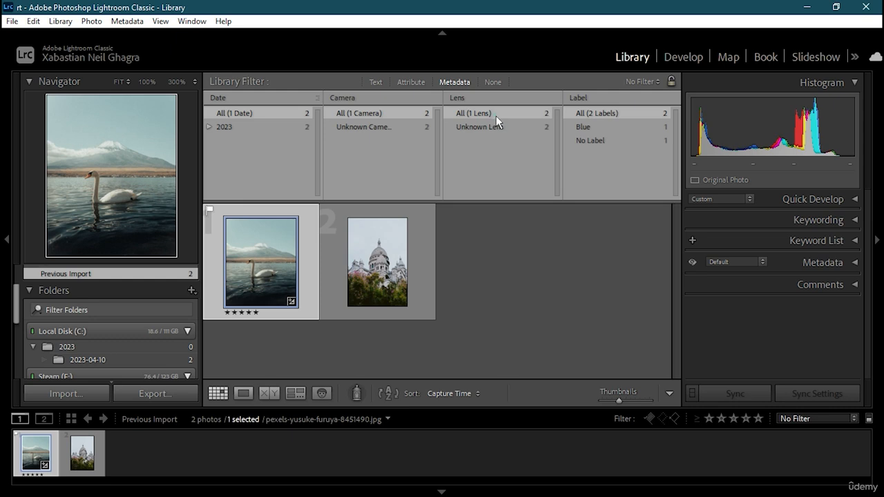
left_click(603, 125)
left_click(598, 142)
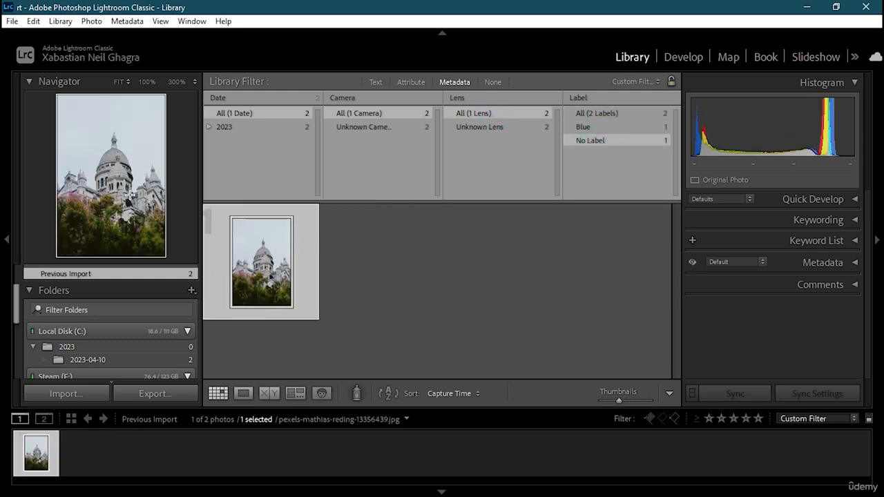
Apply the Camera Info filter preset with Unknown Lens, then add the Attribute rating filter
left_click(638, 81)
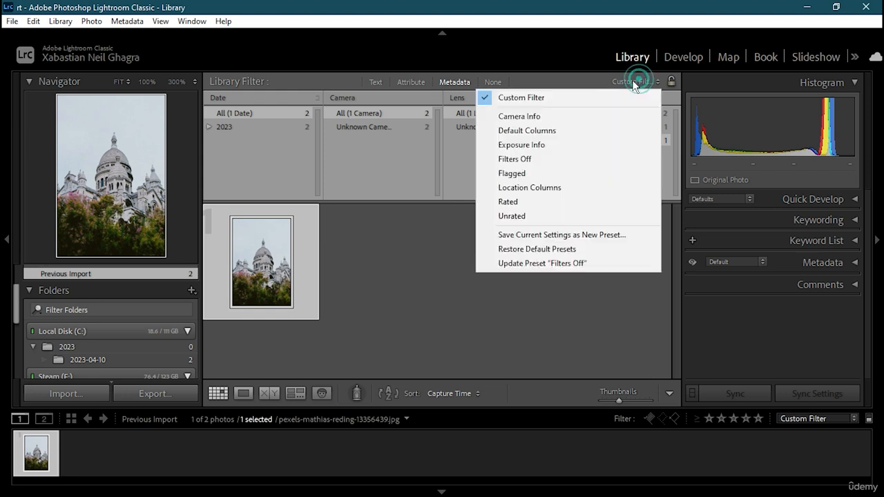
left_click(522, 115)
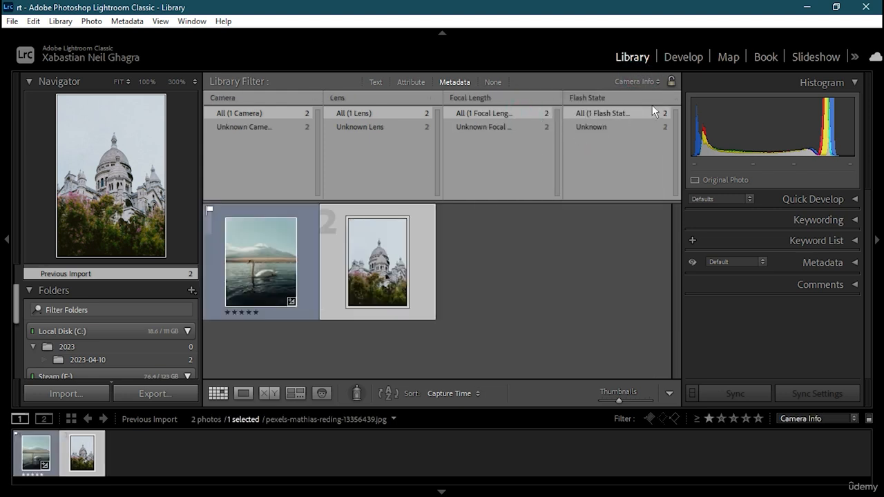
left_click(647, 83)
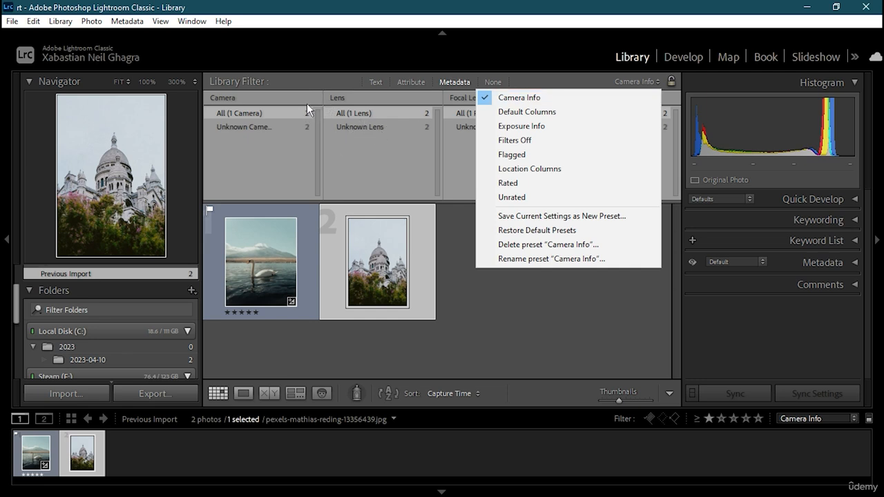
left_click(374, 126)
left_click(374, 127)
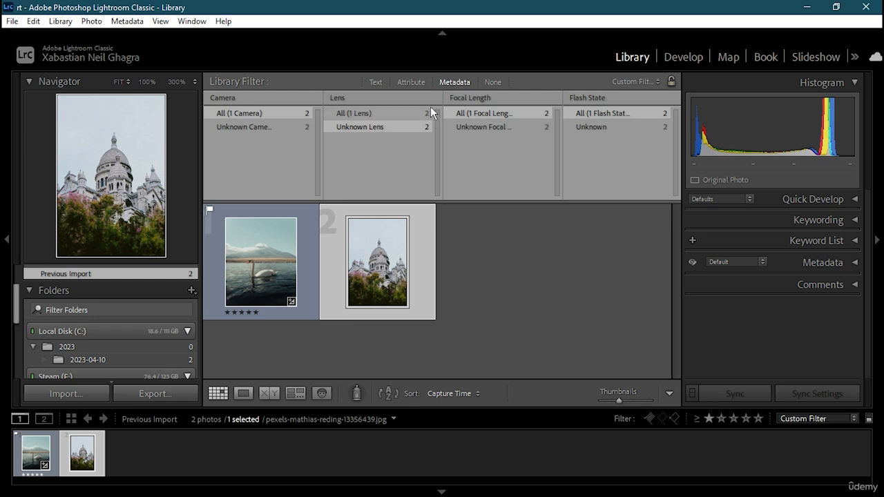
left_click(406, 82)
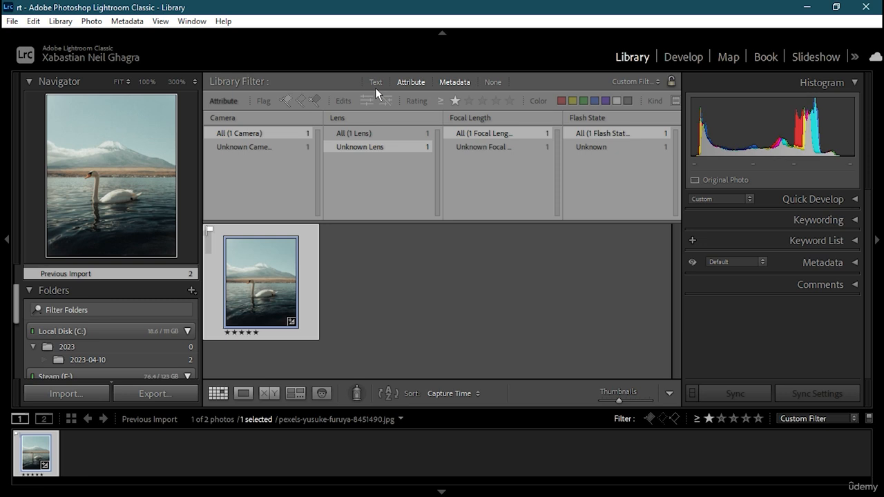
Check the Rename Photo dialog's File Naming templates, cancel, deselect the swan photo and enter Develop
key("F2")
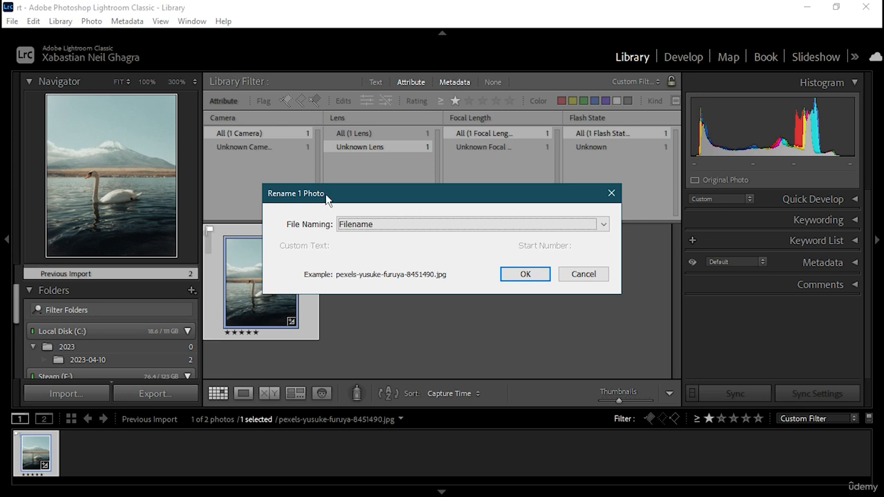
left_click_drag(344, 193, 364, 135)
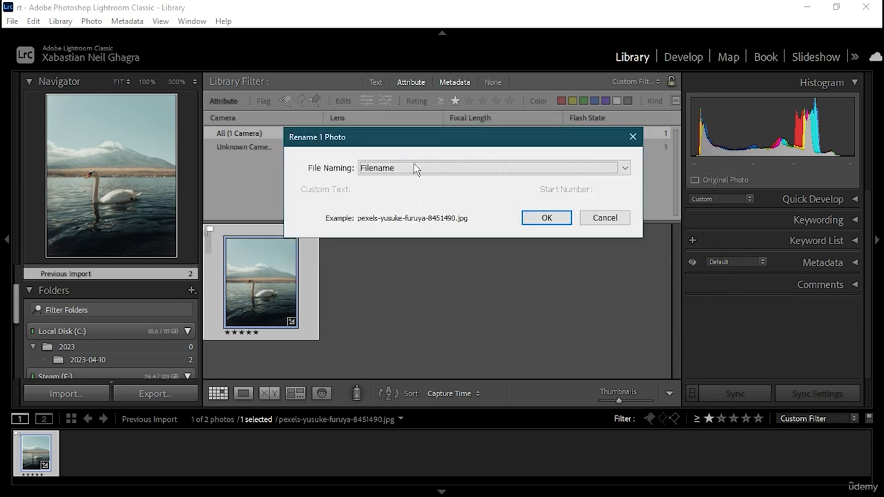
left_click(410, 167)
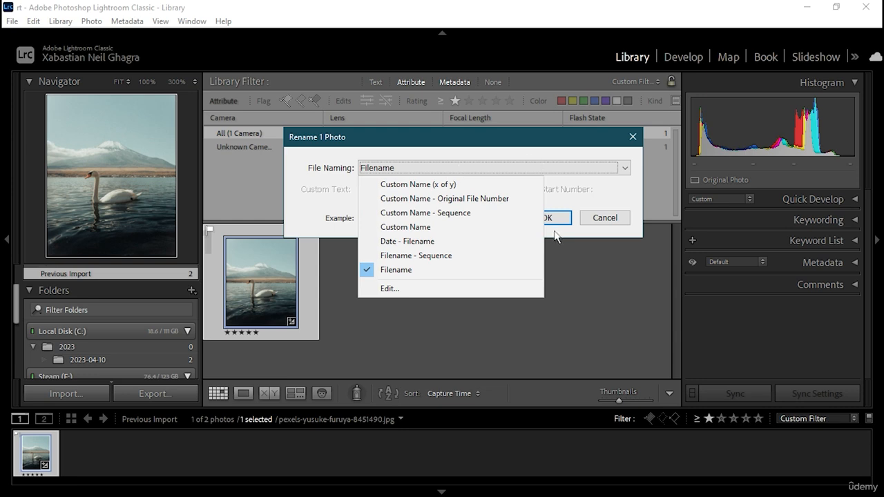
left_click(598, 218)
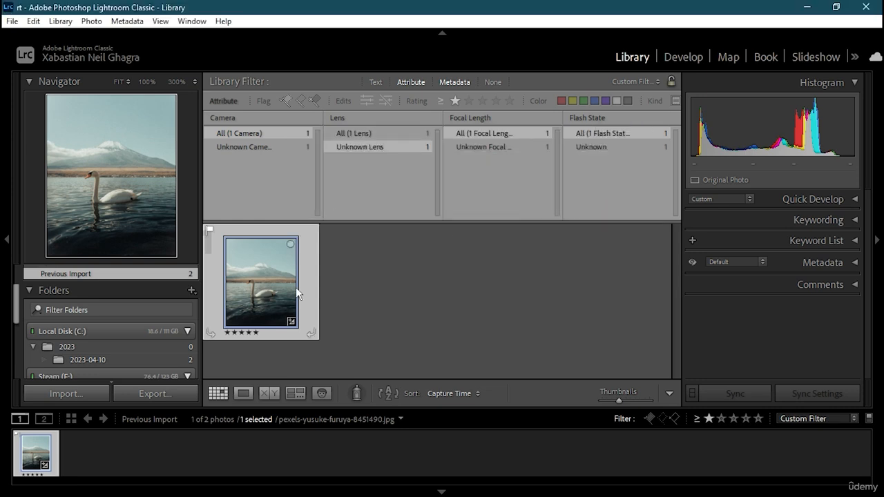
left_click(402, 261)
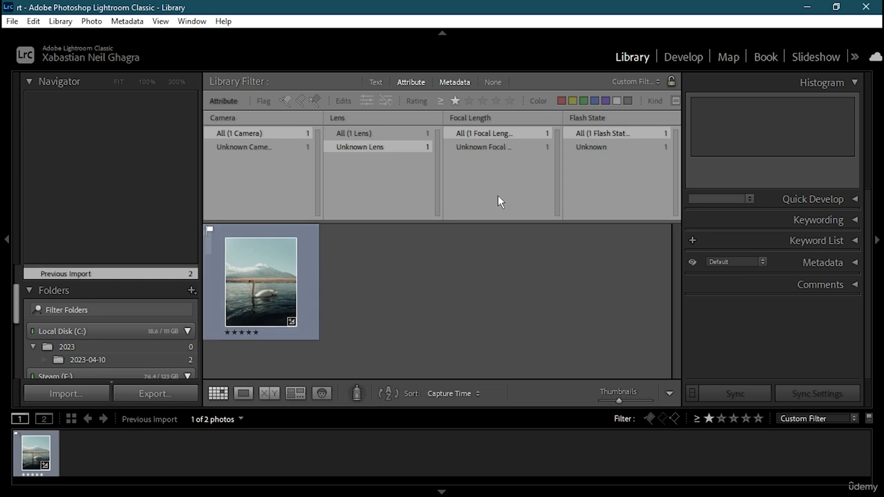
left_click(675, 63)
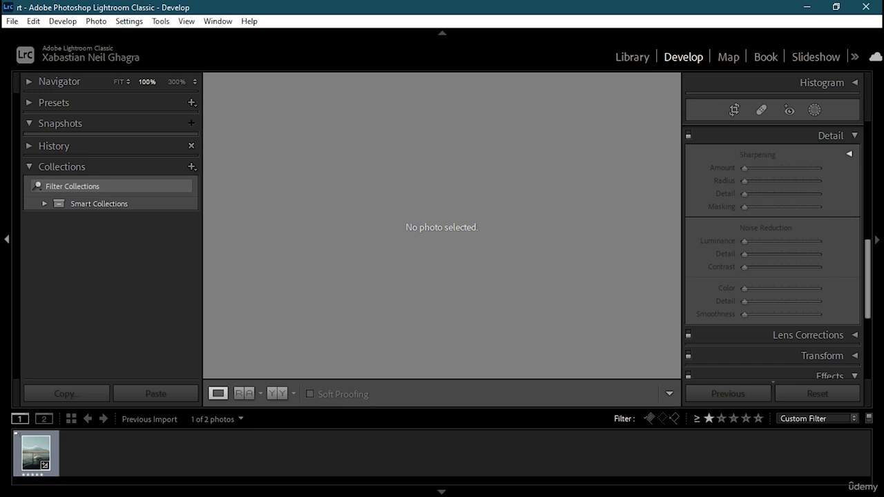
Load the swan photo fitted to view and show the Five Stars smart collection
left_click(38, 447)
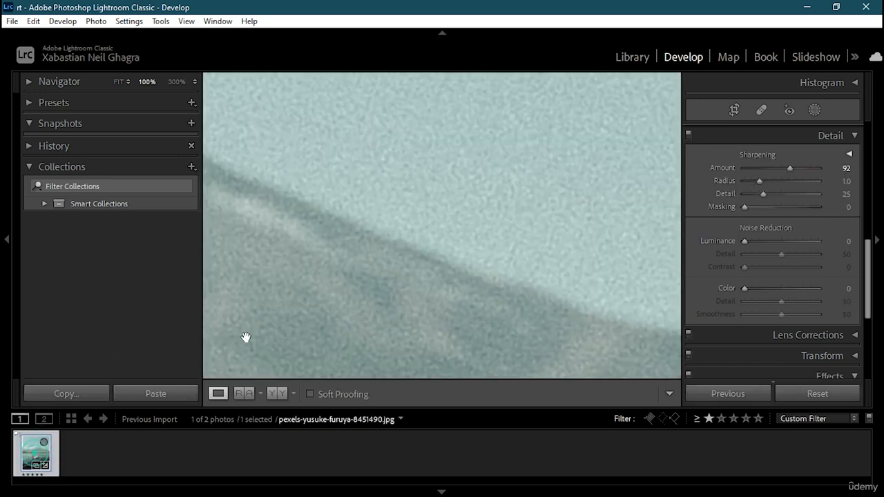
left_click(418, 251)
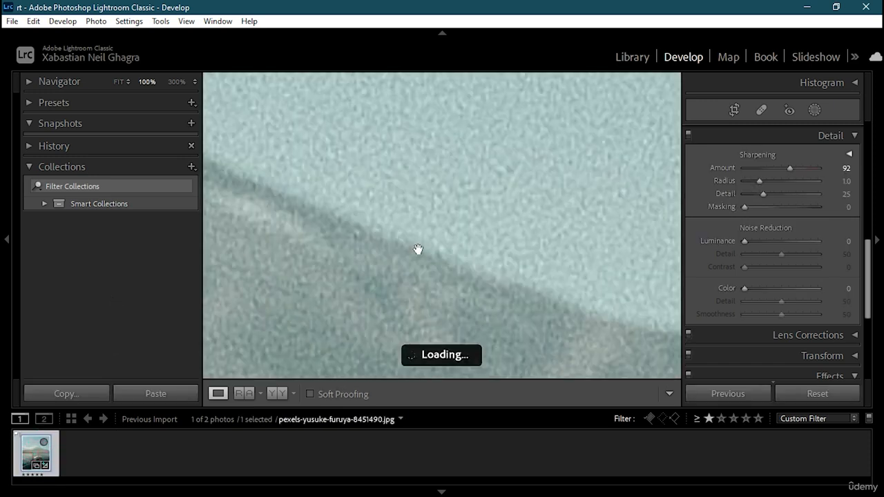
scroll(757, 183, "up", 10)
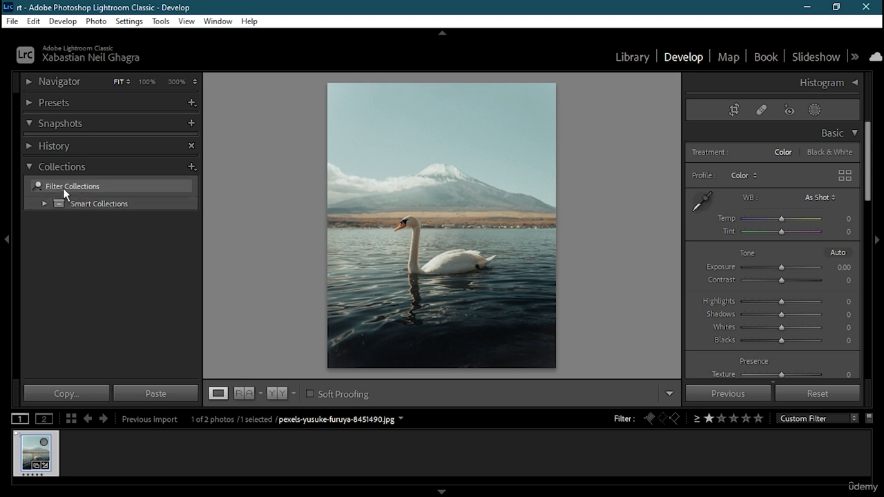
left_click(45, 206)
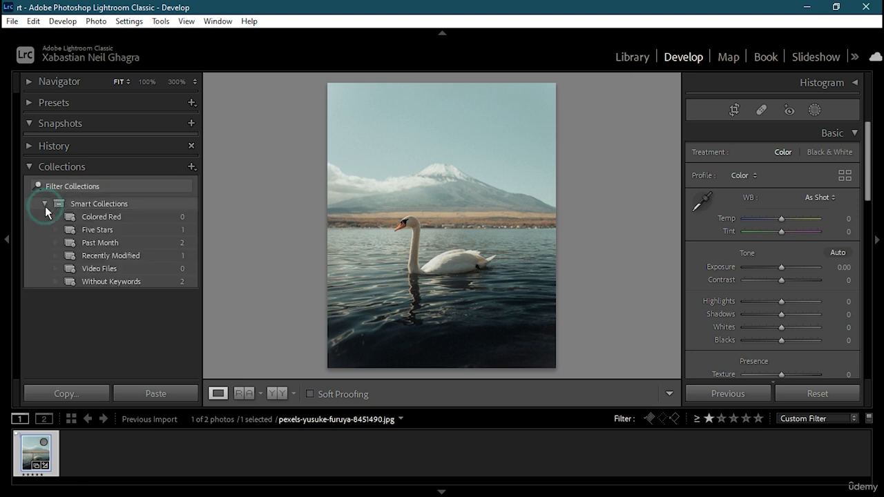
left_click(101, 230)
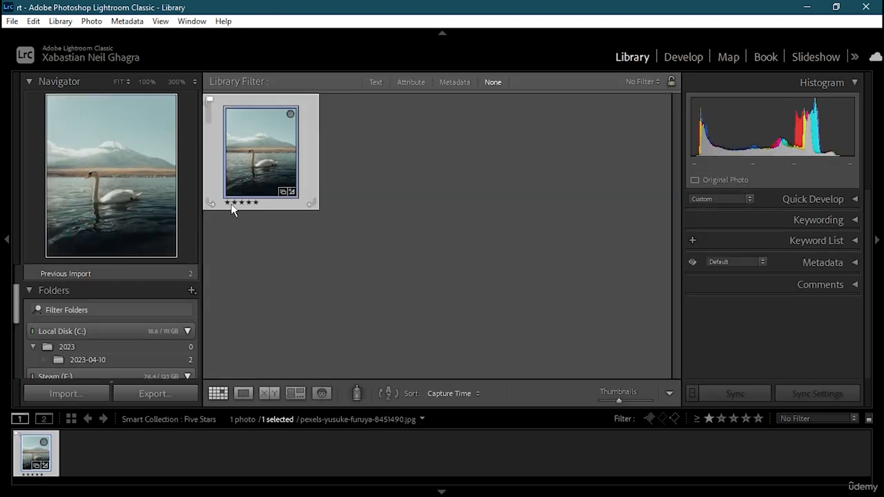
Change the swan photo's rating to four stars
left_click(228, 203)
left_click(249, 204)
left_click(249, 204)
left_click(249, 205)
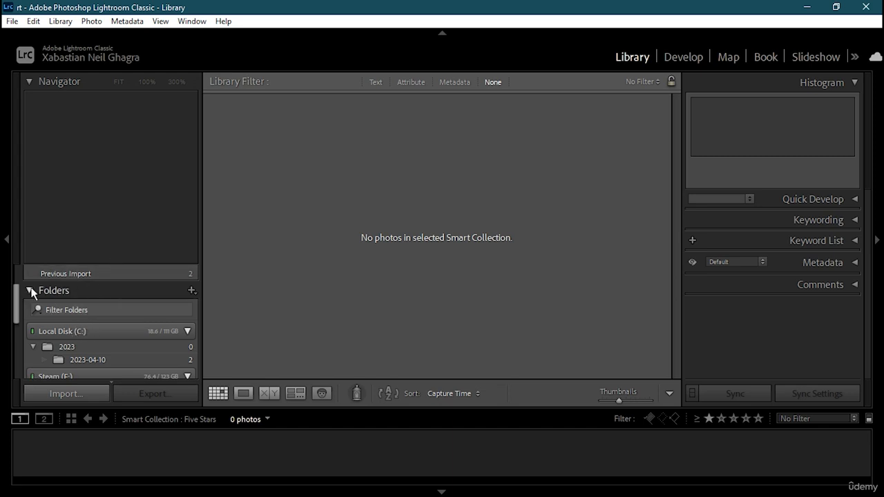
Open the church photo from the Without Keywords smart collection in Develop and expand Presets
left_click(693, 57)
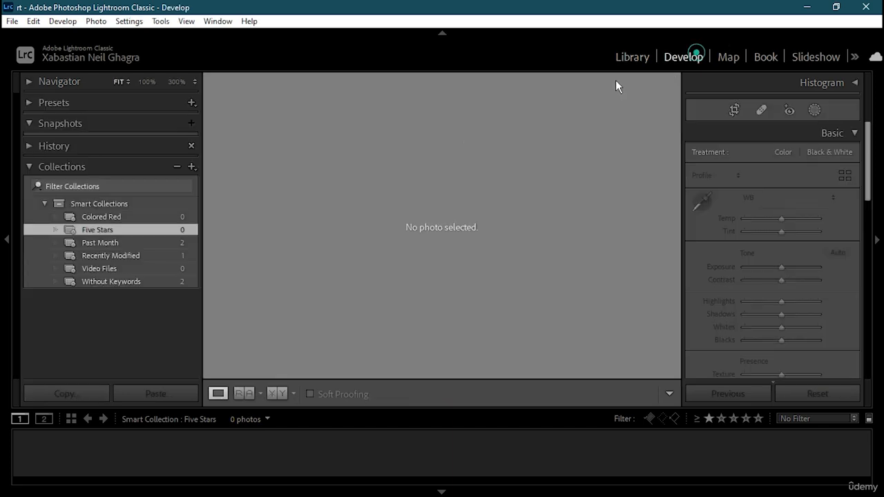
left_click(96, 242)
left_click(83, 455)
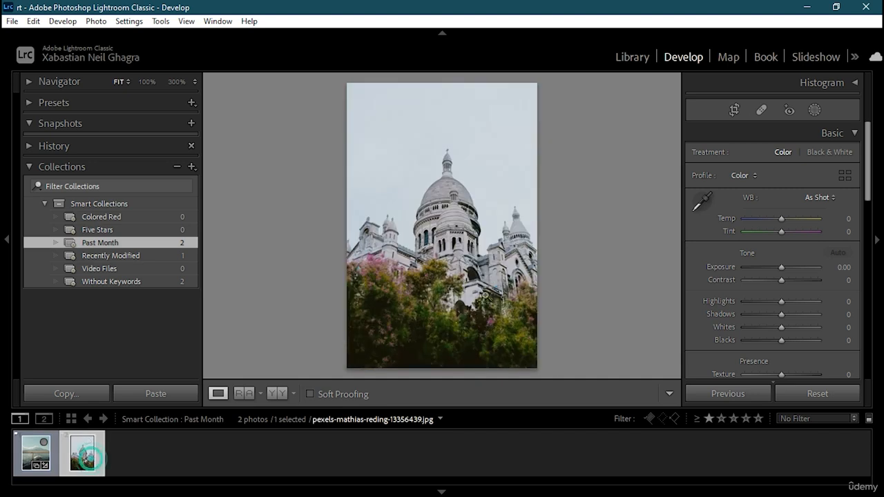
left_click(111, 254)
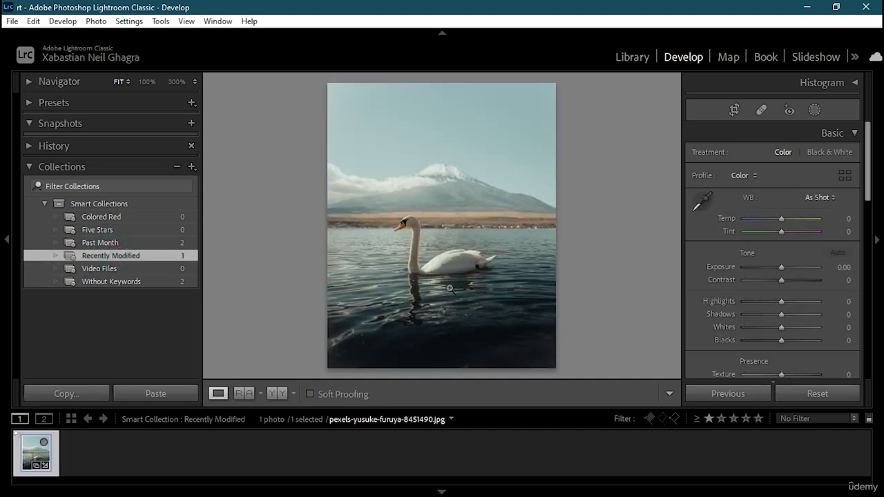
left_click(113, 269)
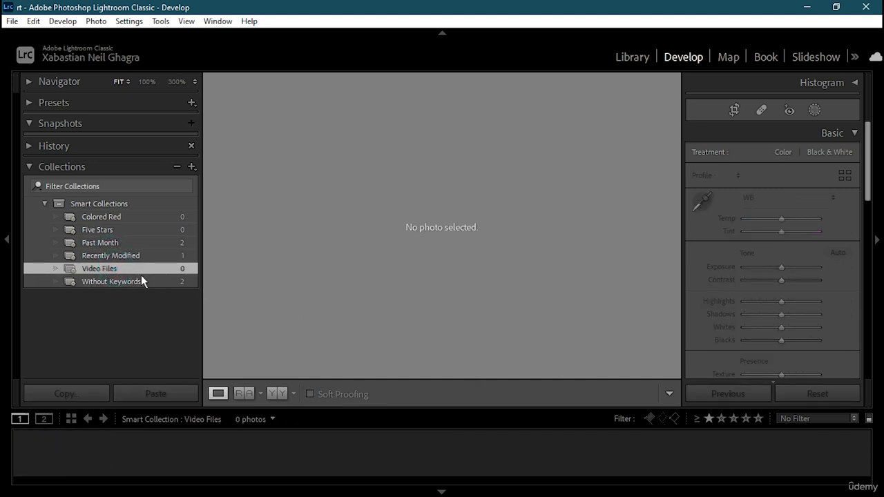
left_click(155, 282)
left_click(83, 455)
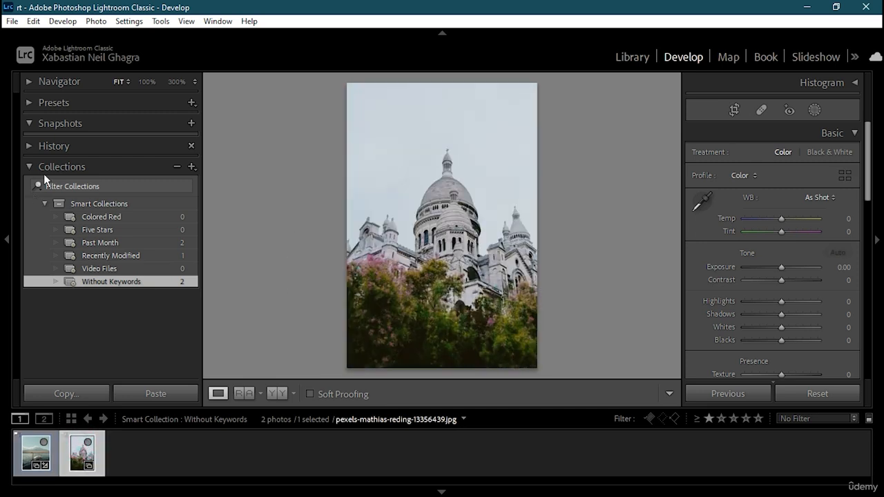
left_click(24, 104)
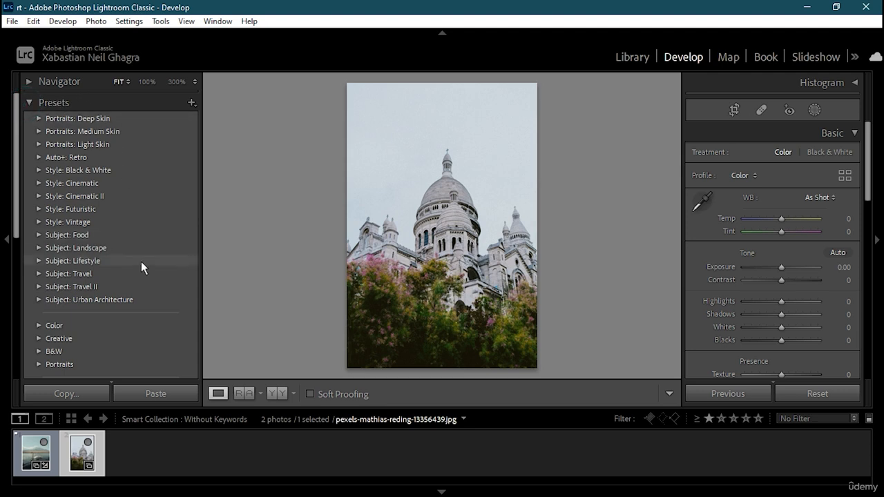
Apply the Style: Futuristic FT07 preset to the Sacré-Cœur photo (Modern 01 at 50, Whites +10, Blacks +35)
scroll(69, 311, "down", 5)
scroll(72, 269, "up", 5)
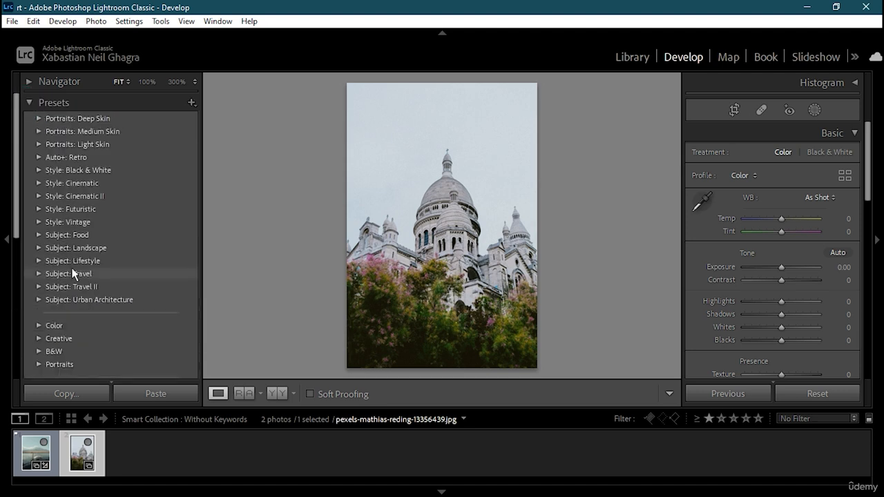
left_click(118, 130)
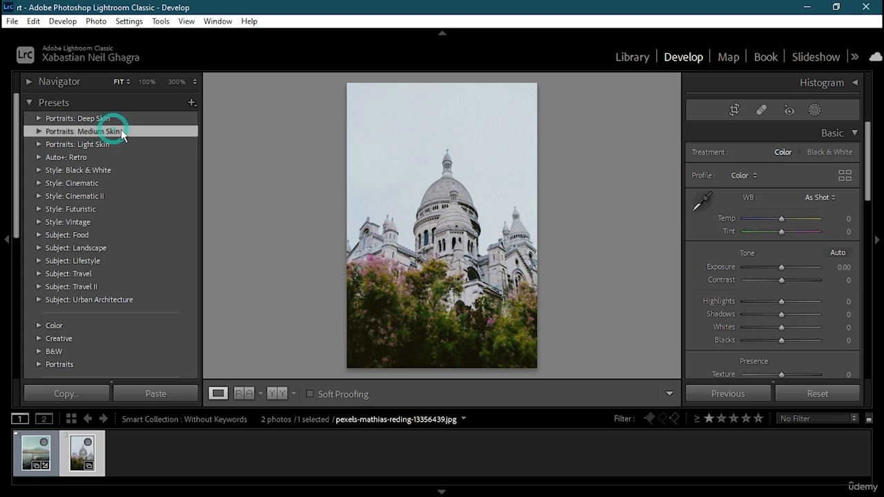
left_click(106, 183)
left_click(103, 208)
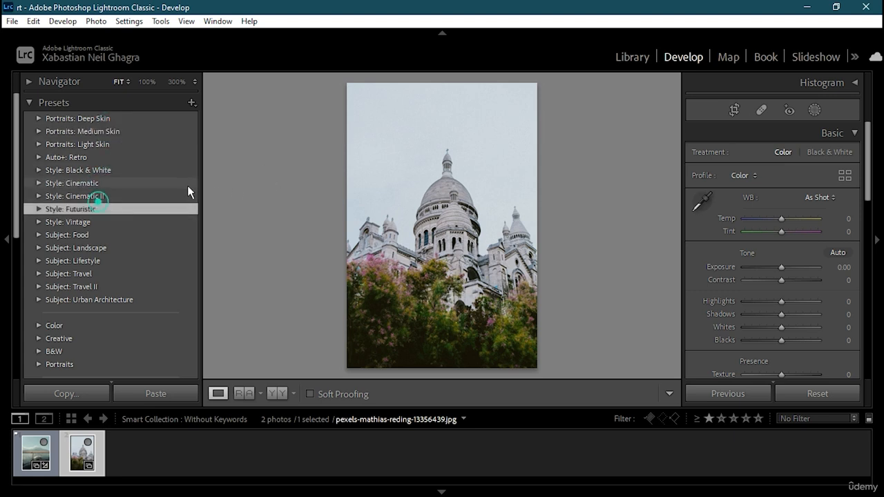
left_click(38, 209)
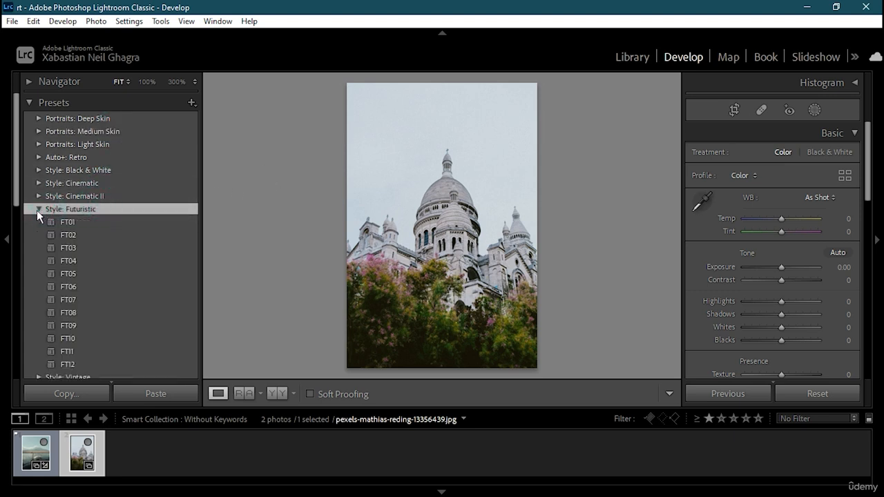
left_click(72, 223)
left_click(107, 300)
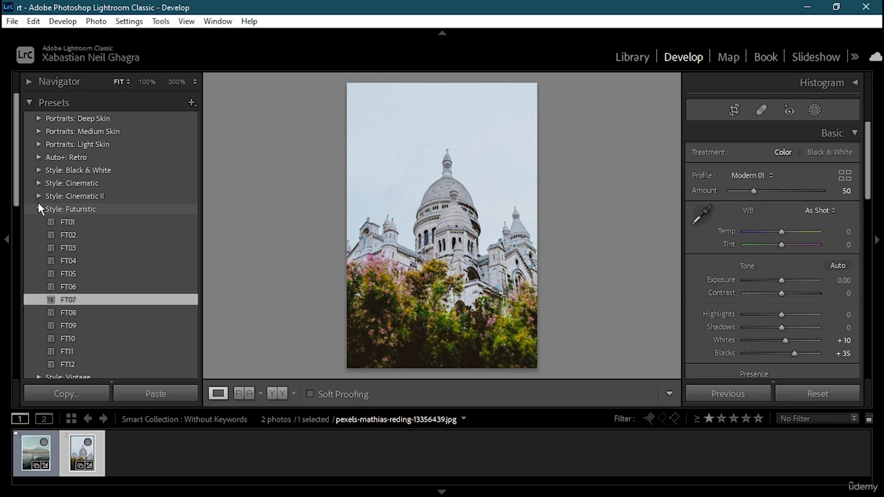
left_click(38, 205)
Bring up the Presets panel's options for adding a new preset
scroll(125, 288, "down", 5)
scroll(125, 287, "up", 5)
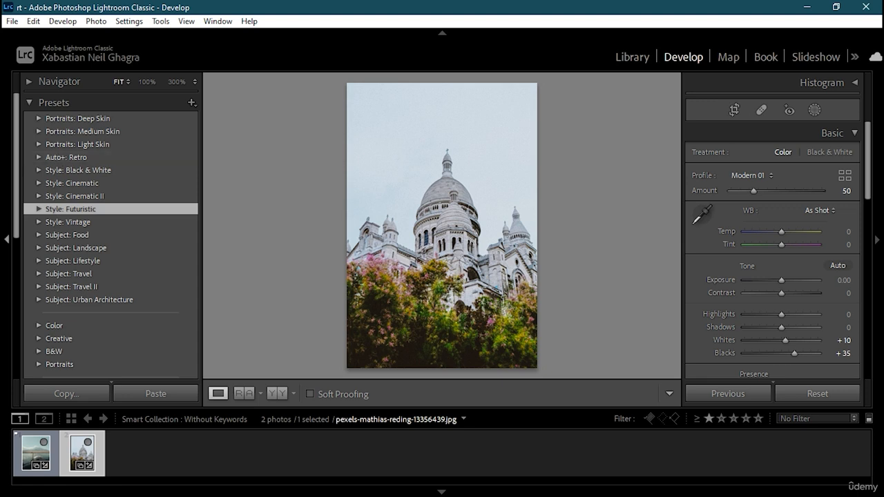
scroll(72, 262, "down", 3)
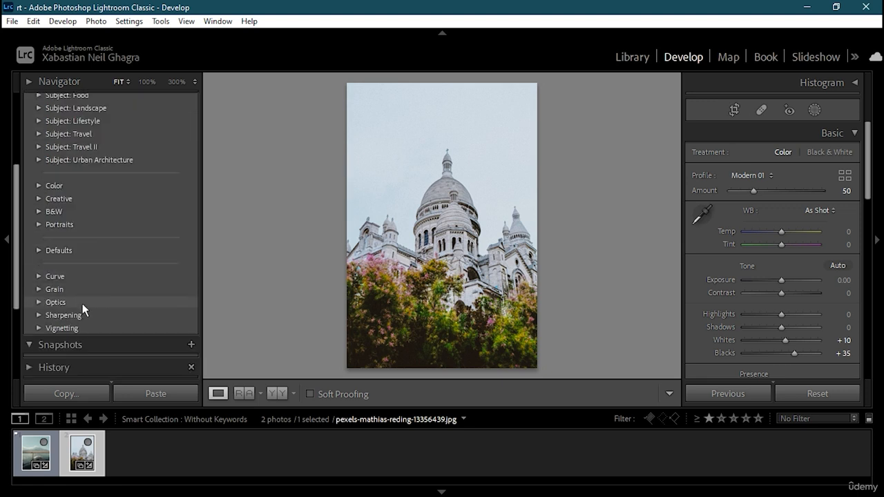
scroll(83, 312, "down", 2)
scroll(84, 309, "up", 2)
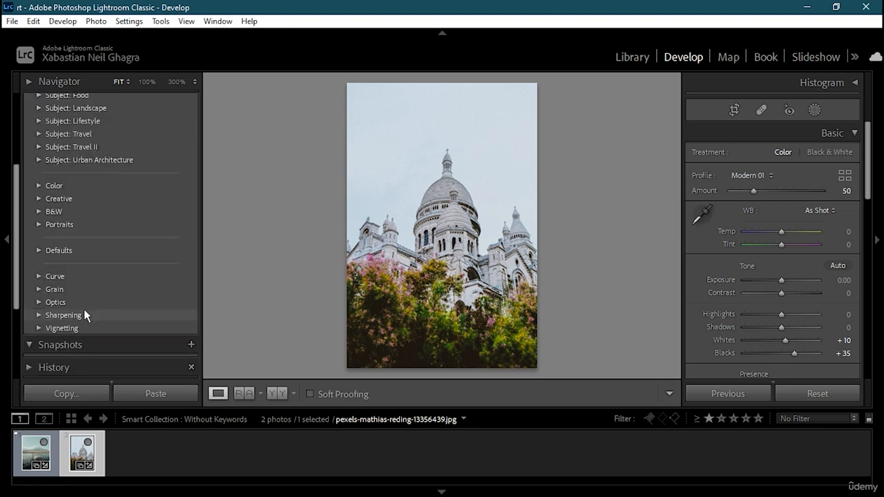
scroll(73, 269, "up", 3)
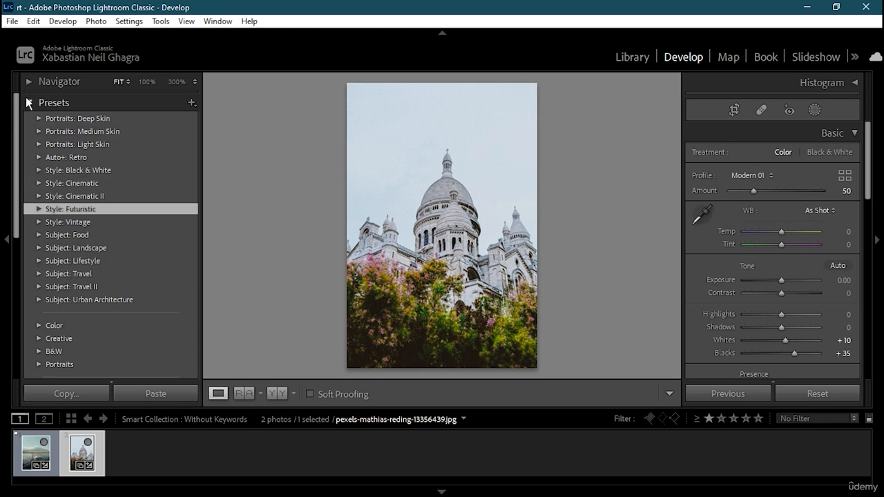
left_click(190, 103)
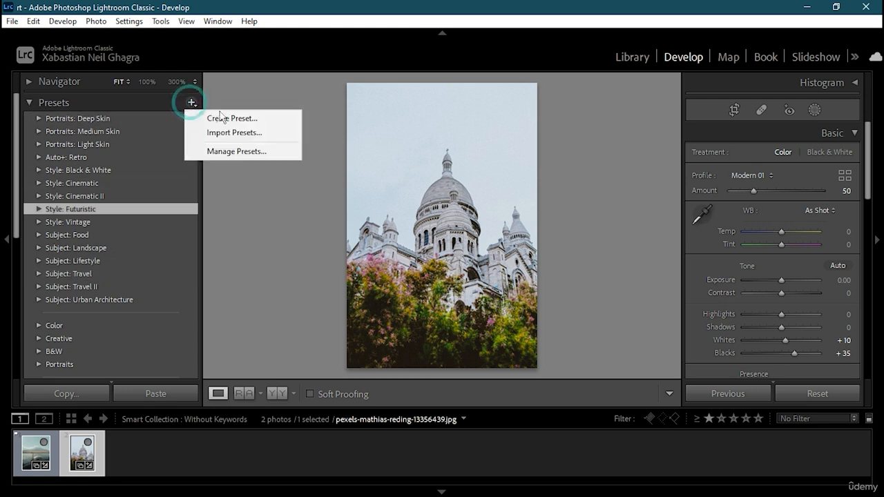
Create a develop preset named bwb in User Presets with Lens Corrections > Vignetting unchecked
left_click(248, 120)
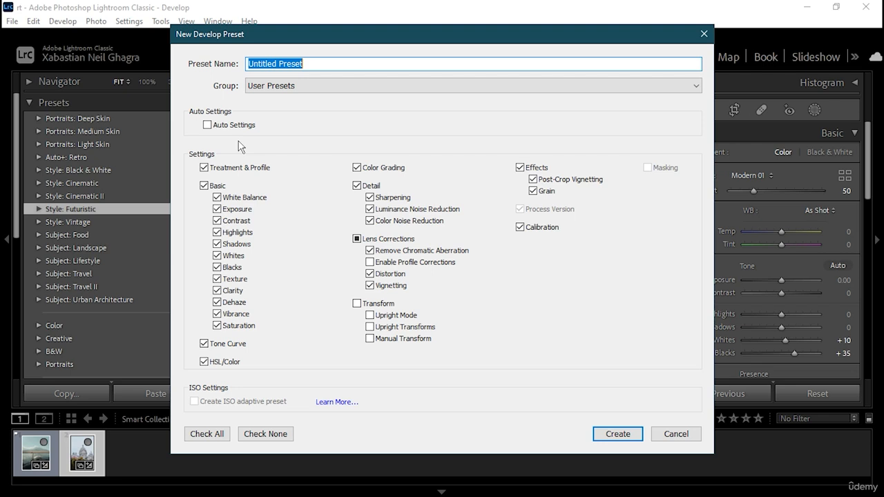
left_click(343, 63)
key("BackSpace")
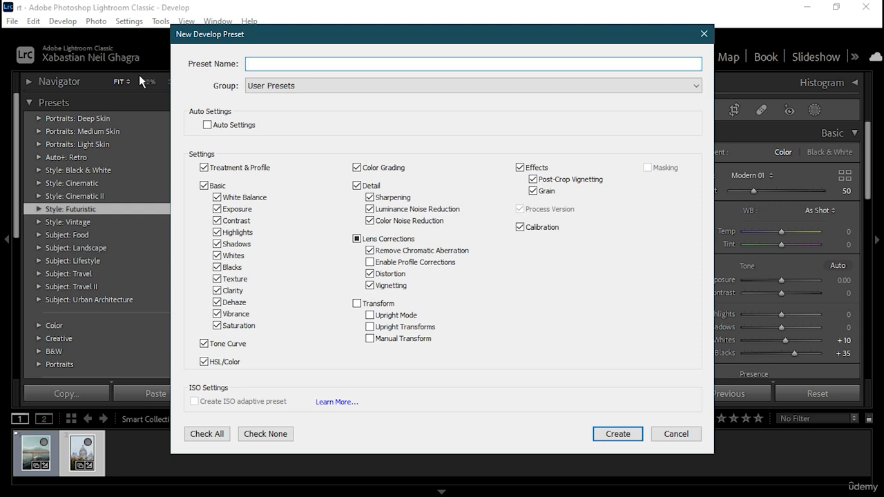
type("bwb")
left_click(328, 83)
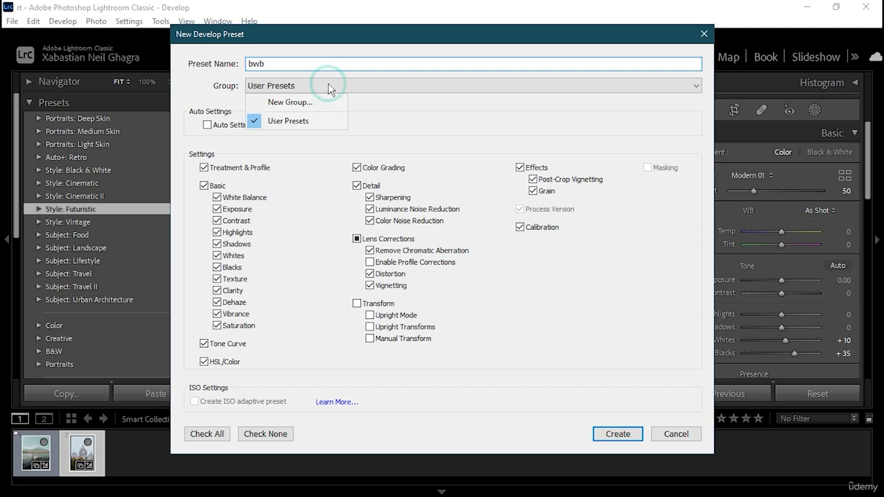
left_click(366, 94)
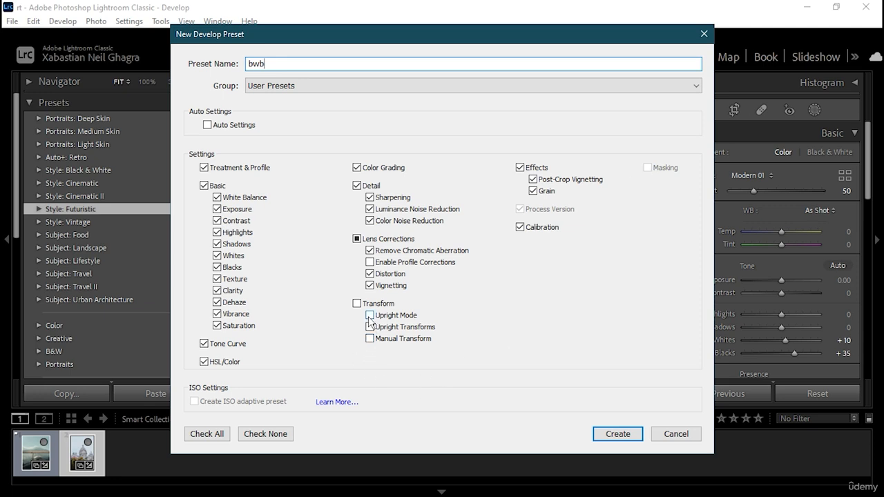
left_click(371, 285)
left_click(619, 436)
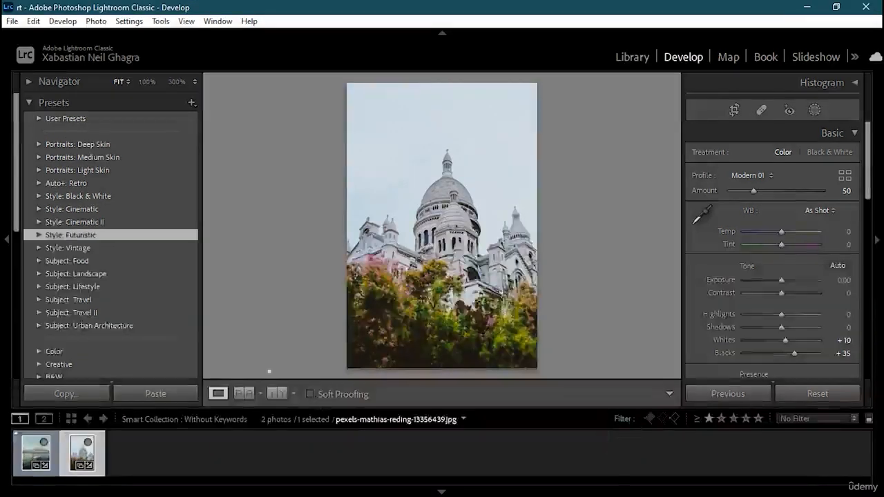
Select the new User Presets group at the top of the Presets list
scroll(83, 292, "down", 5)
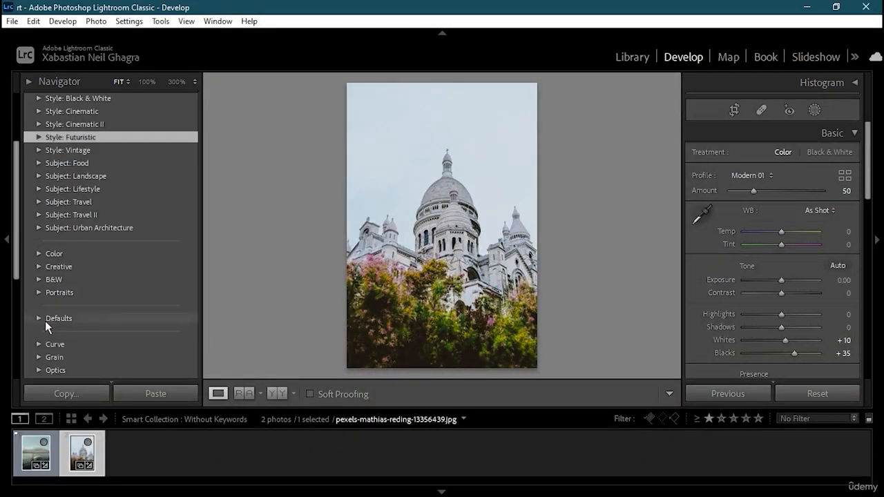
scroll(45, 321, "down", 10)
scroll(44, 318, "up", 10)
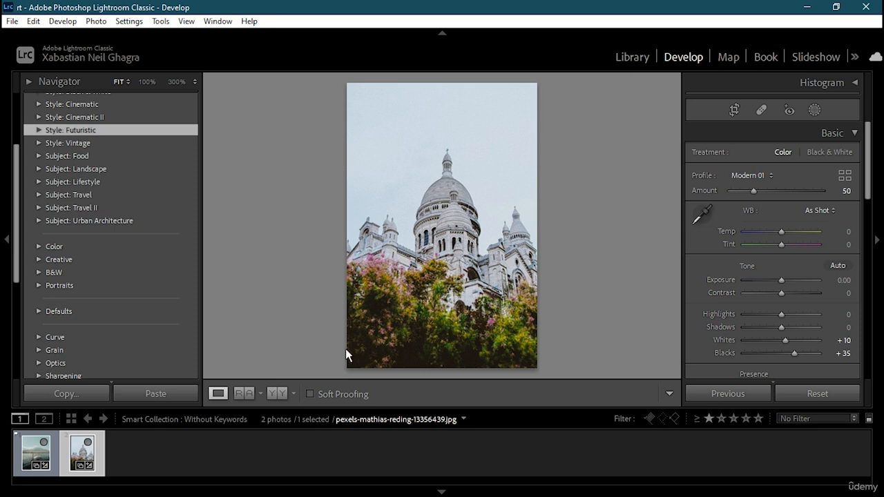
scroll(56, 182, "up", 5)
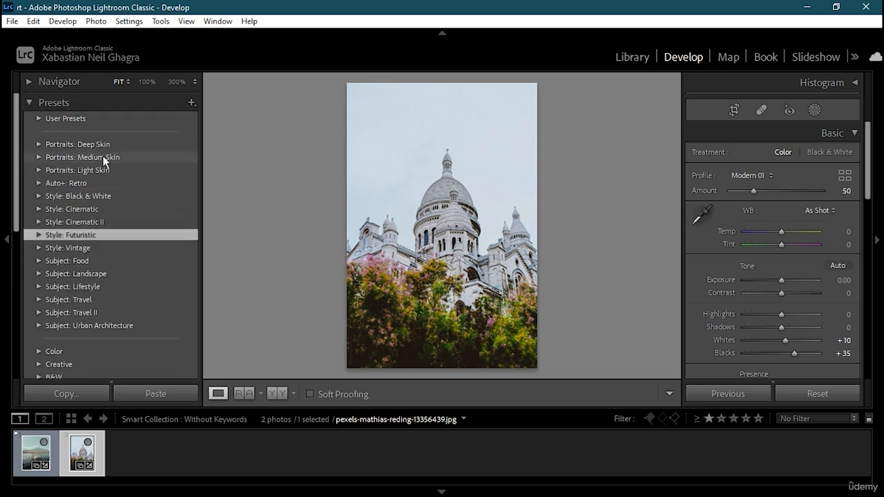
left_click(73, 118)
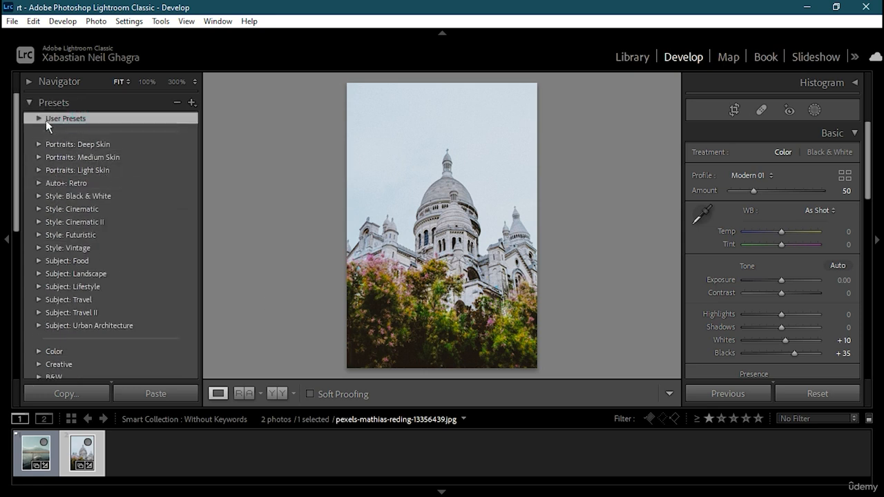
Expand User Presets and apply the bwb preset to the church photo
left_click(39, 118)
left_click(88, 134)
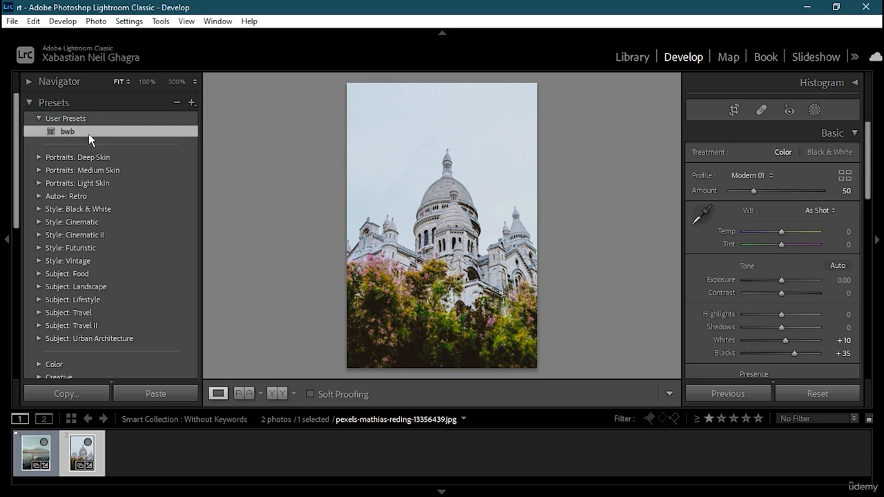
left_click(89, 134)
left_click(78, 130)
left_click(112, 118)
left_click(88, 129)
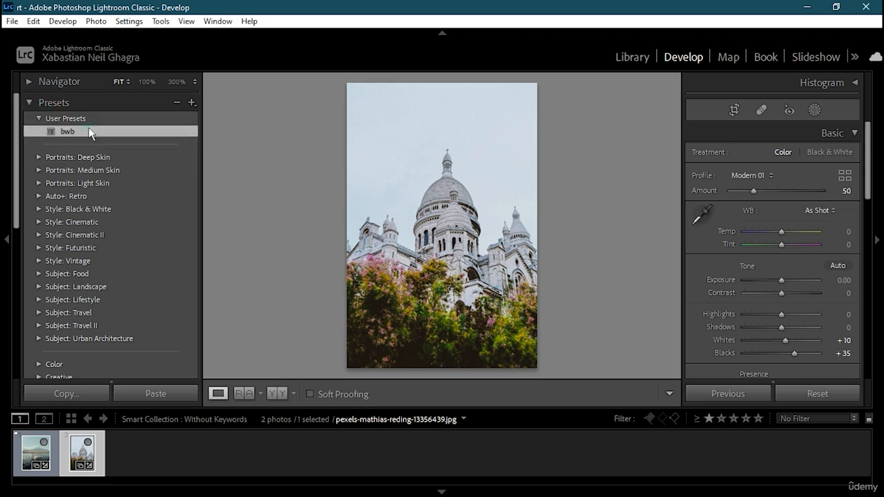
Try Futuristic presets FT01, FT03, FT08, FT05, FT02, FT04 and FT06 on the photo
left_click(87, 250)
left_click(40, 248)
left_click(64, 261)
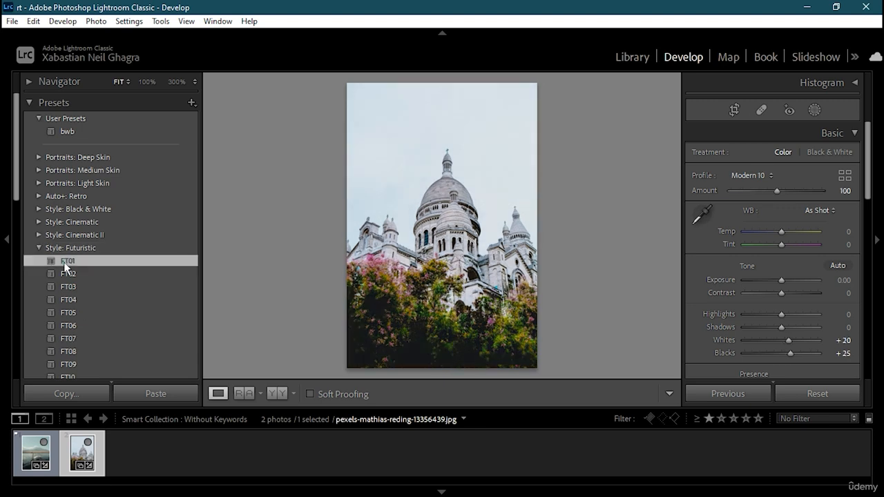
left_click(75, 287)
left_click(81, 352)
left_click(79, 313)
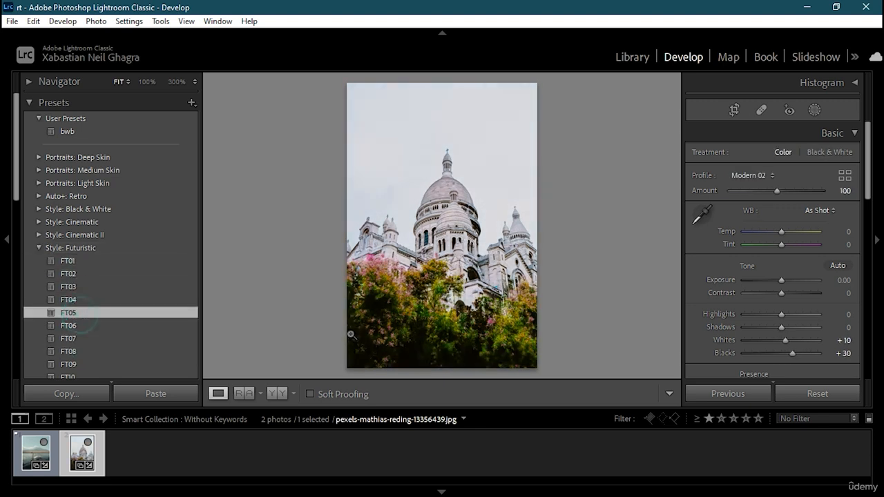
left_click(55, 261)
left_click(89, 276)
left_click(92, 301)
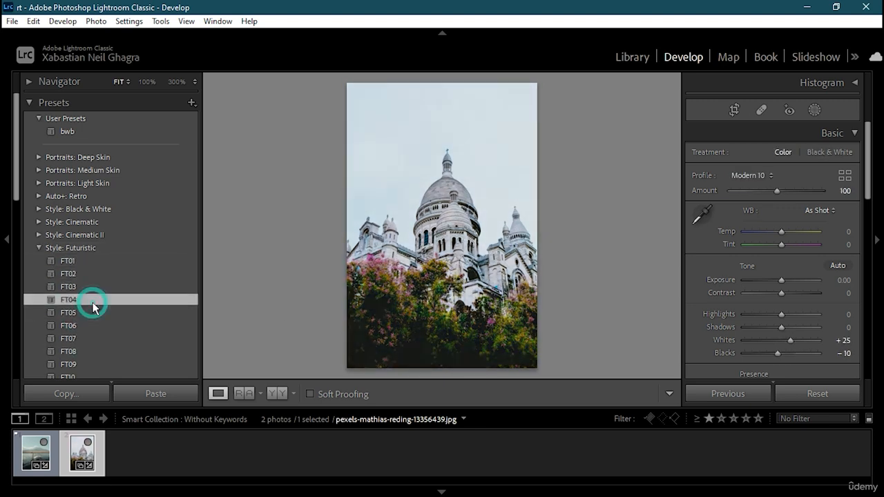
left_click(79, 325)
left_click(77, 348)
Settle on Futuristic FT11 (Modern 10 at 100, Whites -35) and collapse Presets
scroll(76, 348, "down", 5)
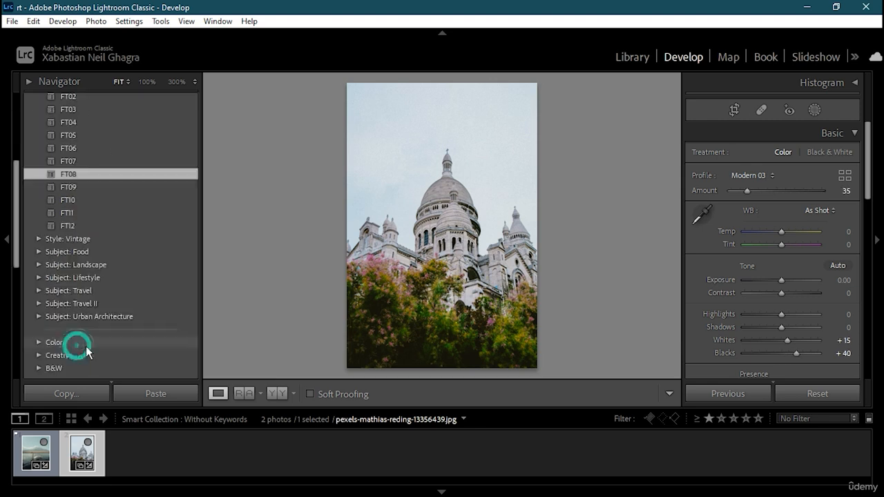
left_click(70, 225)
left_click(83, 214)
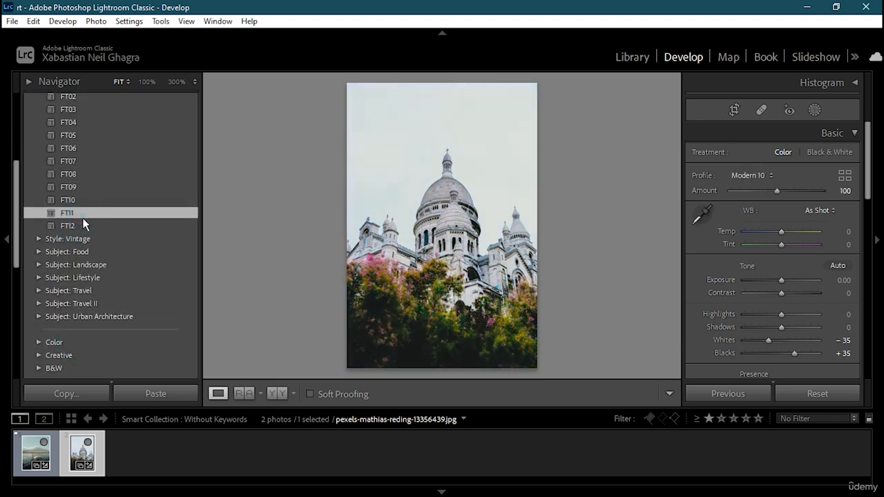
scroll(56, 200, "up", 5)
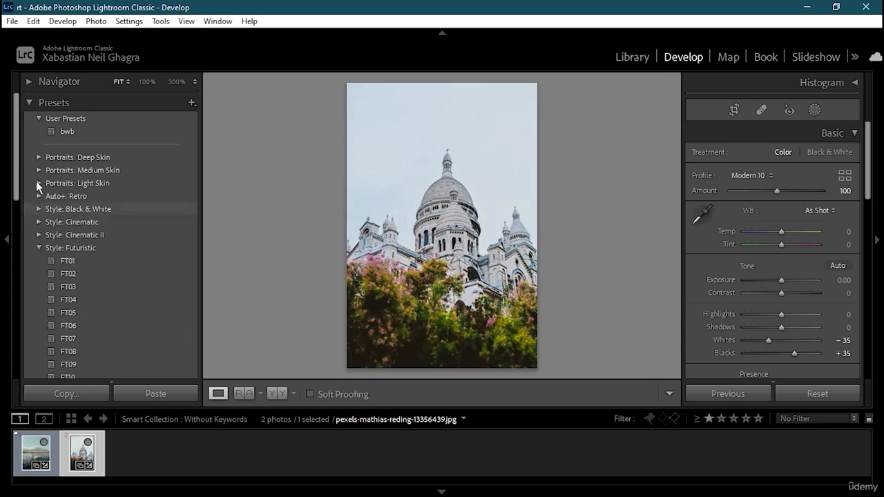
left_click(31, 106)
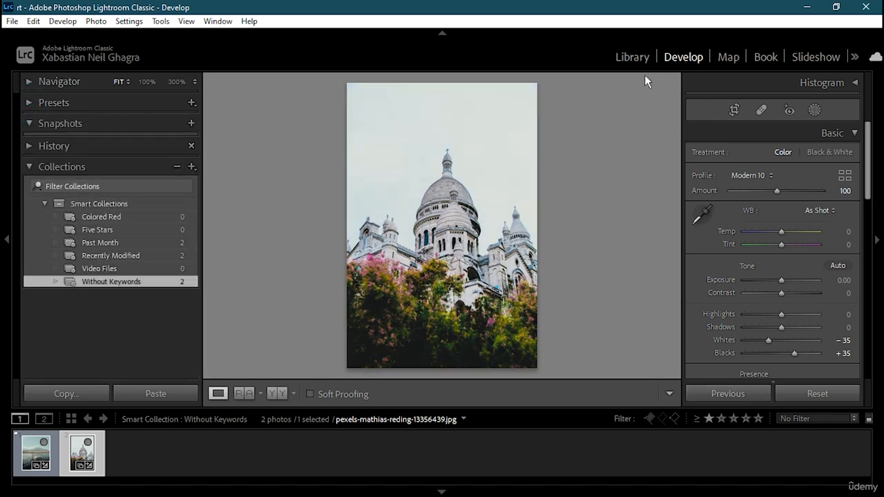
In the Library grid, give the Sacré-Cœur photo a green colour label
left_click(631, 57)
right_click(376, 173)
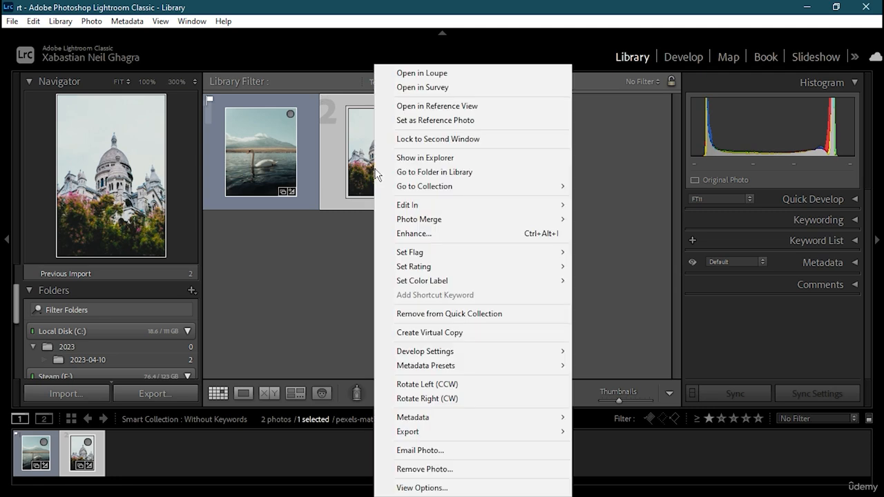
mouse_move(439, 257)
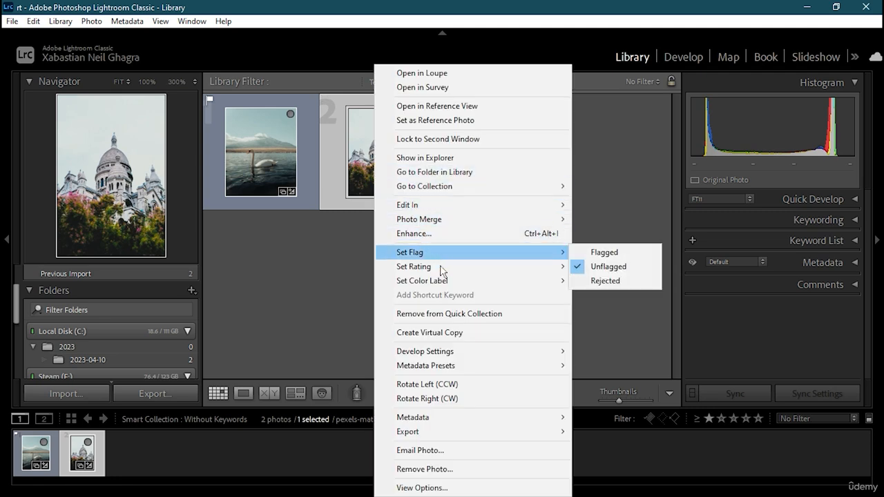
mouse_move(487, 288)
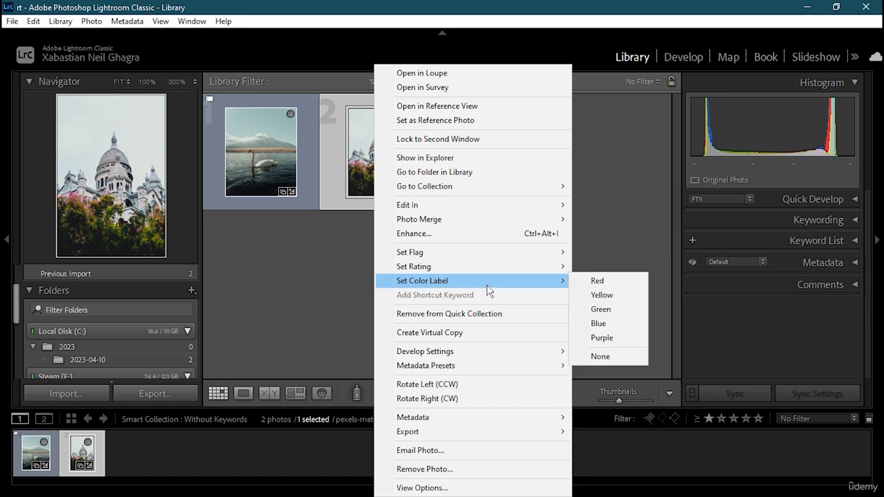
left_click(625, 309)
Rate the Sacré-Cœur photo three stars
left_click(485, 259)
right_click(400, 162)
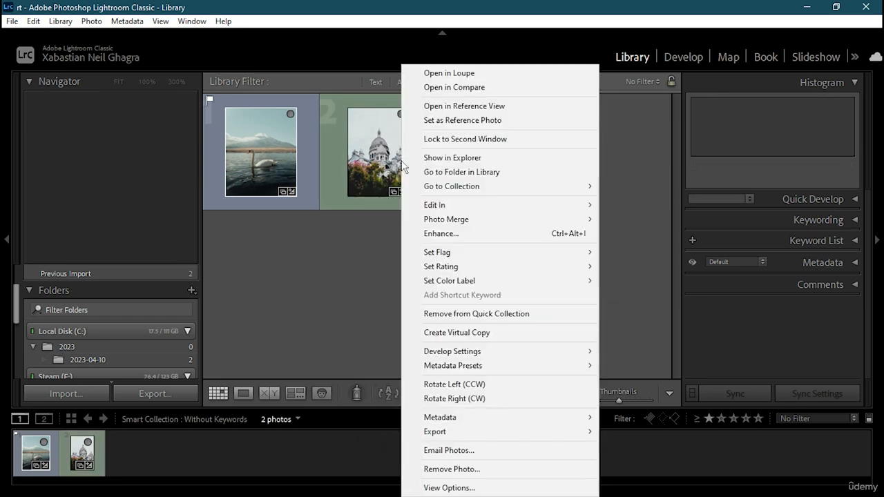
left_click(299, 294)
right_click(366, 169)
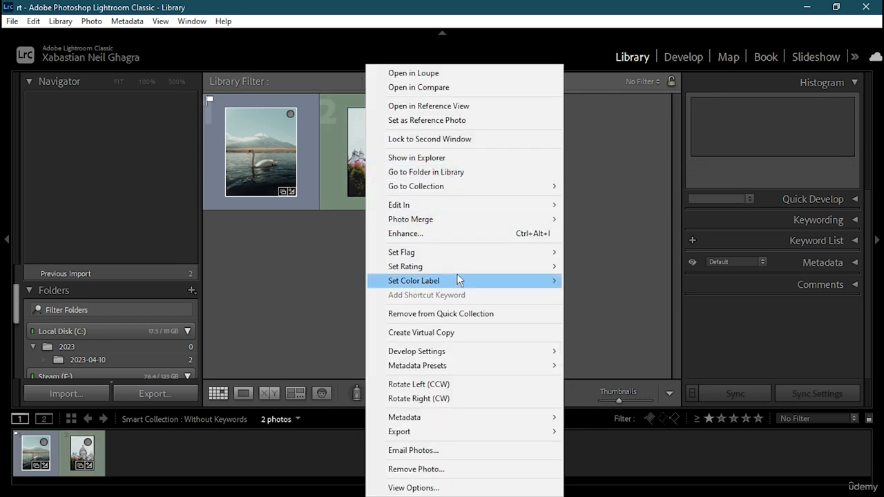
mouse_move(532, 266)
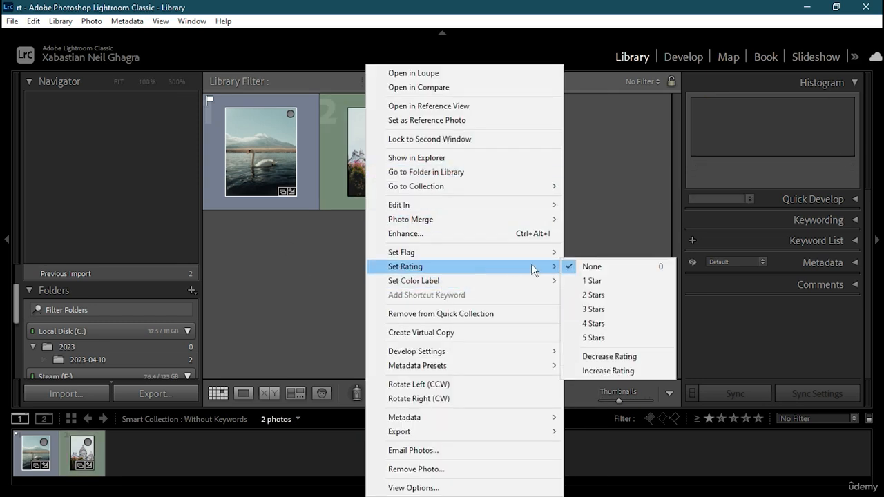
left_click(608, 309)
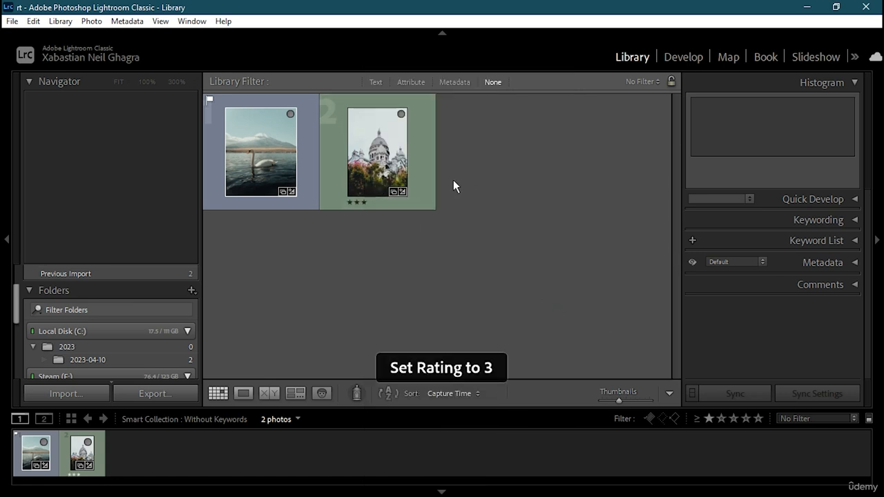
Show the Metadata filter, switch from the Flagged to the Rated preset, and add the green label
left_click(455, 82)
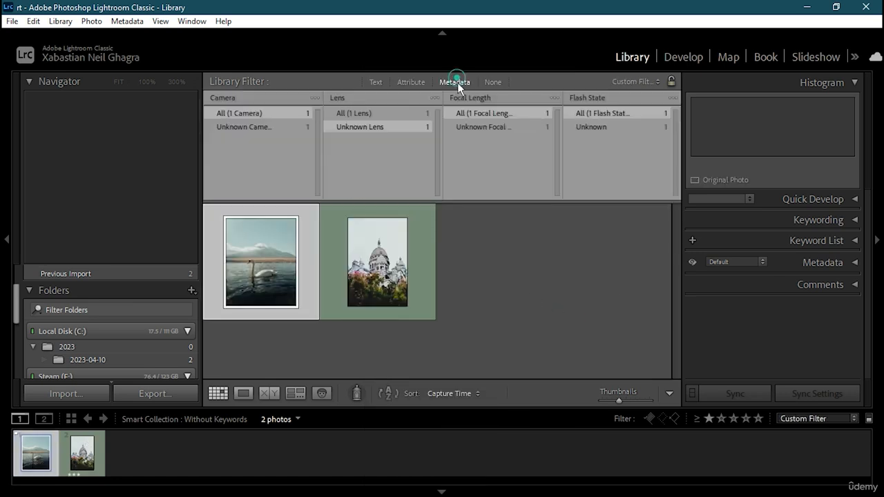
left_click(636, 82)
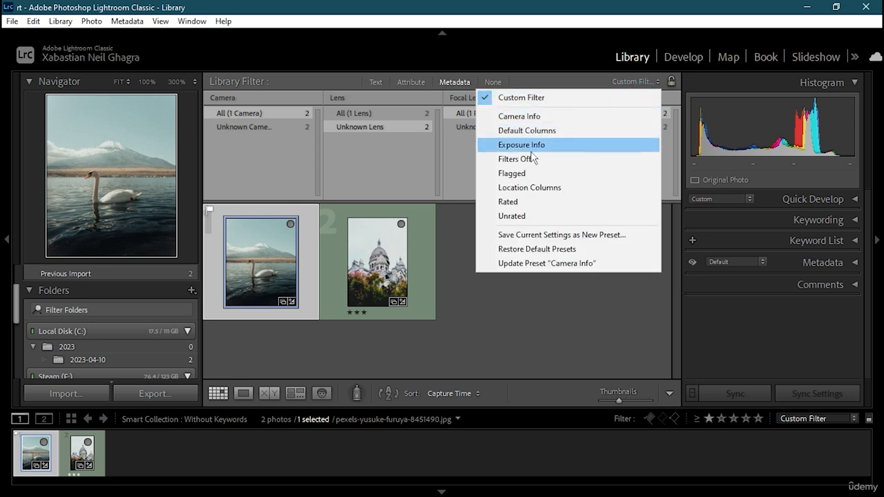
left_click(518, 174)
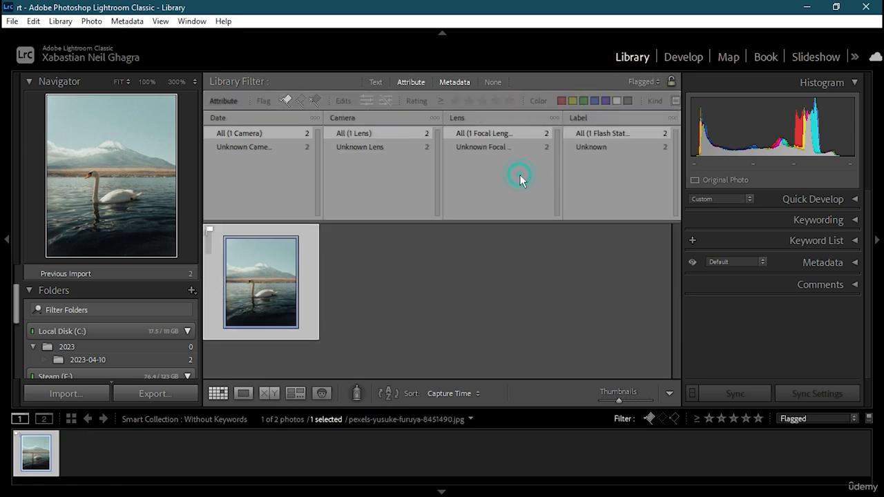
left_click(629, 81)
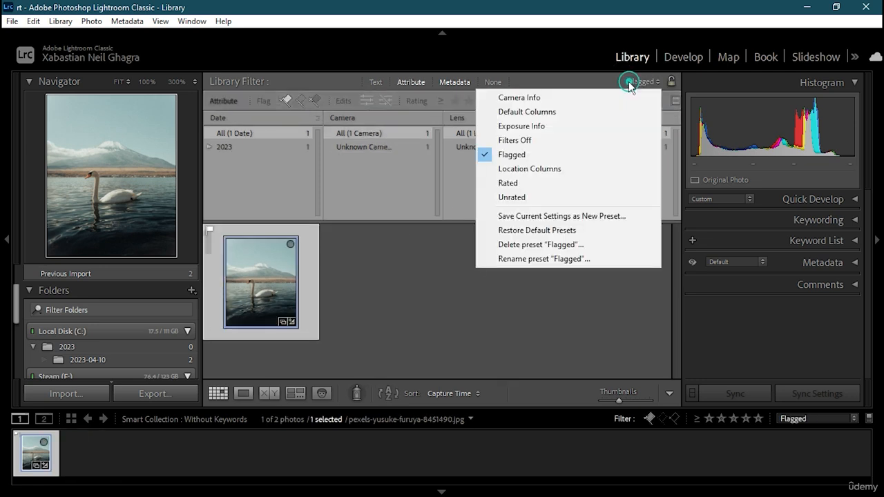
left_click(532, 183)
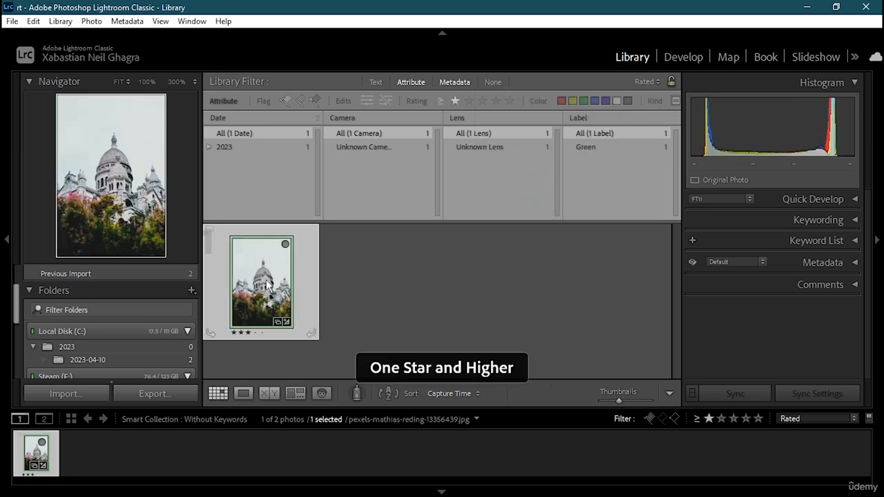
left_click(584, 101)
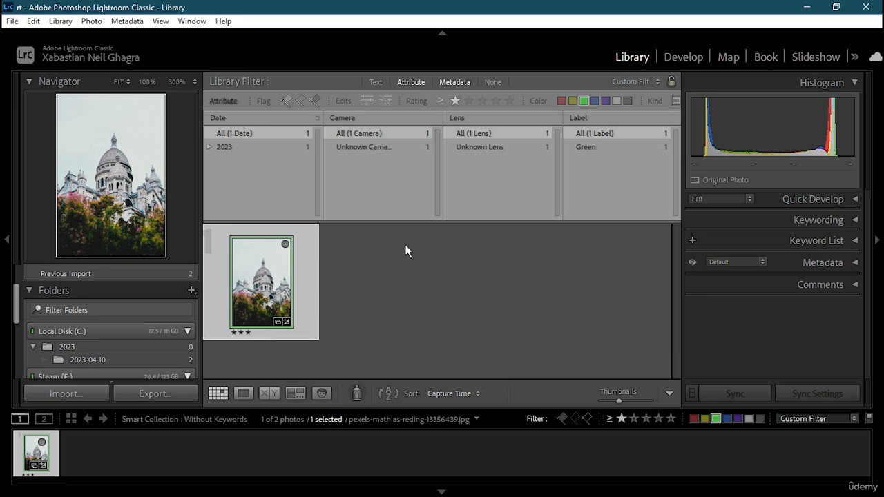
Change the label filter to purple only and save it into the Rated preset
left_click(594, 101)
left_click(584, 101)
left_click(607, 101)
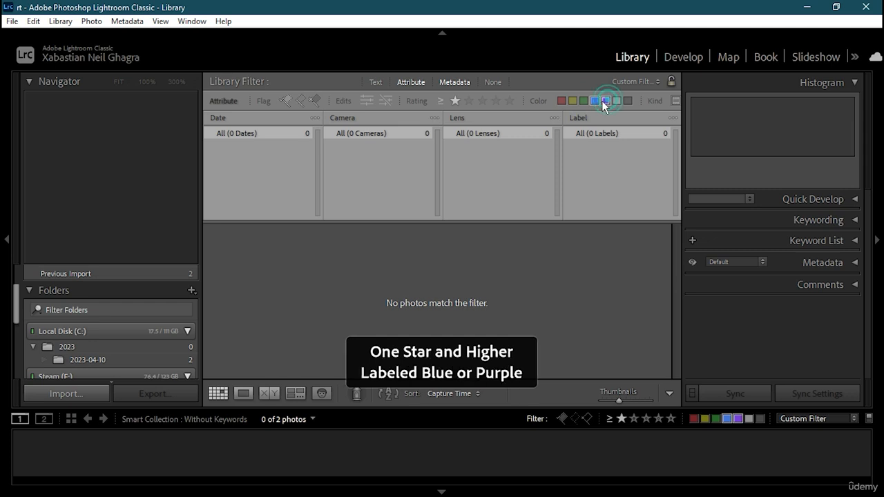
left_click(596, 101)
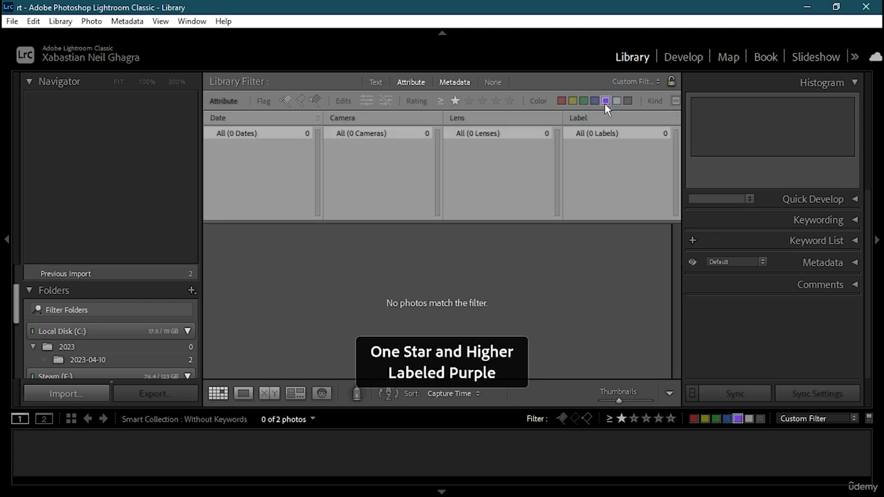
left_click(635, 82)
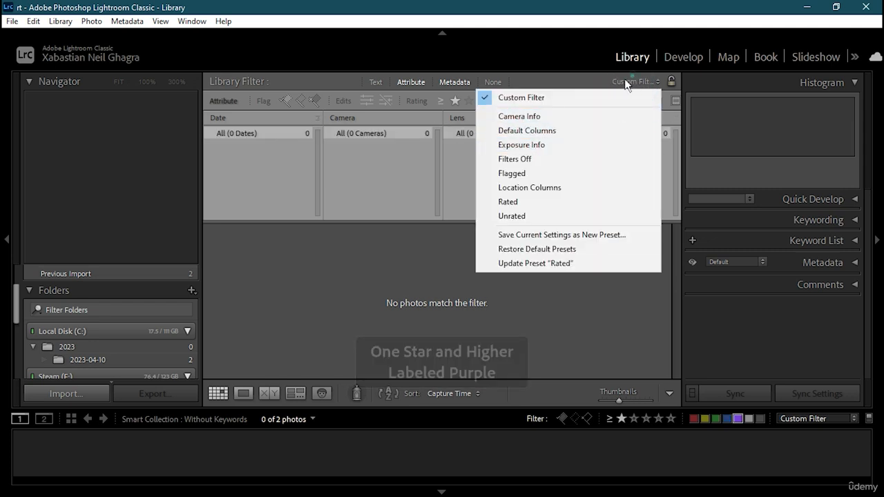
left_click(546, 264)
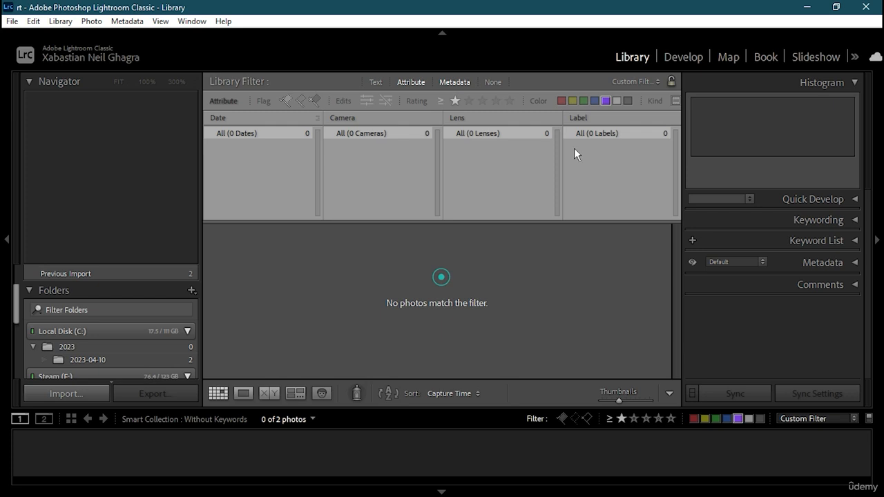
Set the label filter to yellow, blue, custom and unlabeled, dropping purple
left_click(564, 100)
left_click(565, 100)
left_click(574, 99)
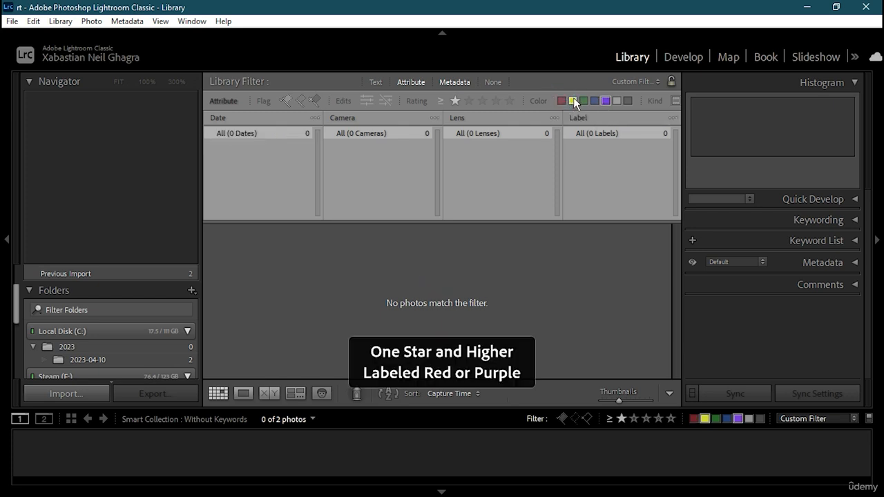
left_click(585, 99)
left_click(586, 100)
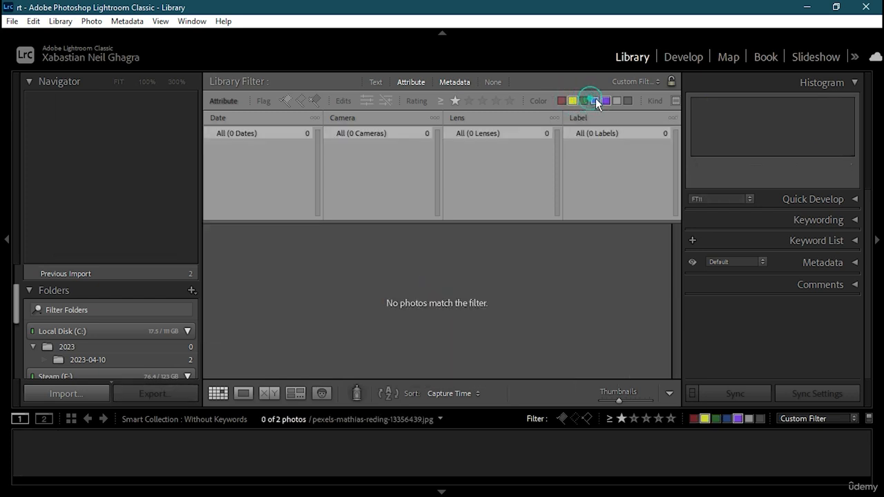
left_click(595, 98)
left_click(610, 101)
left_click(617, 100)
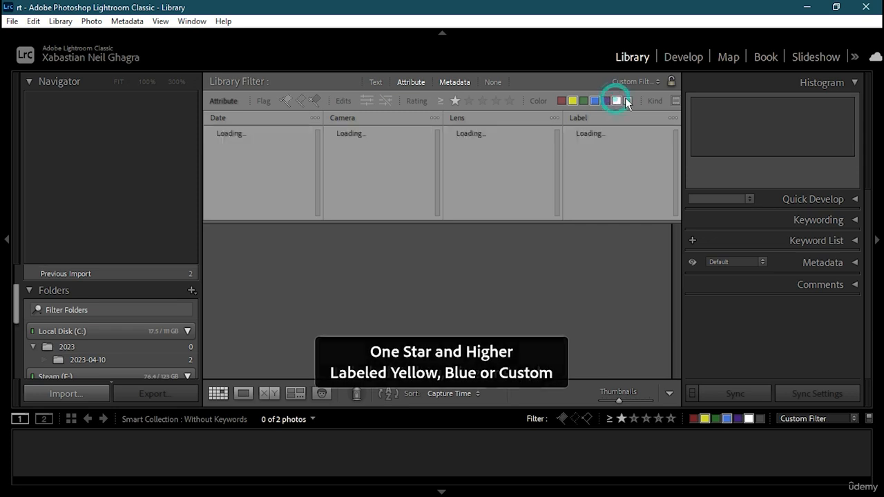
left_click(628, 100)
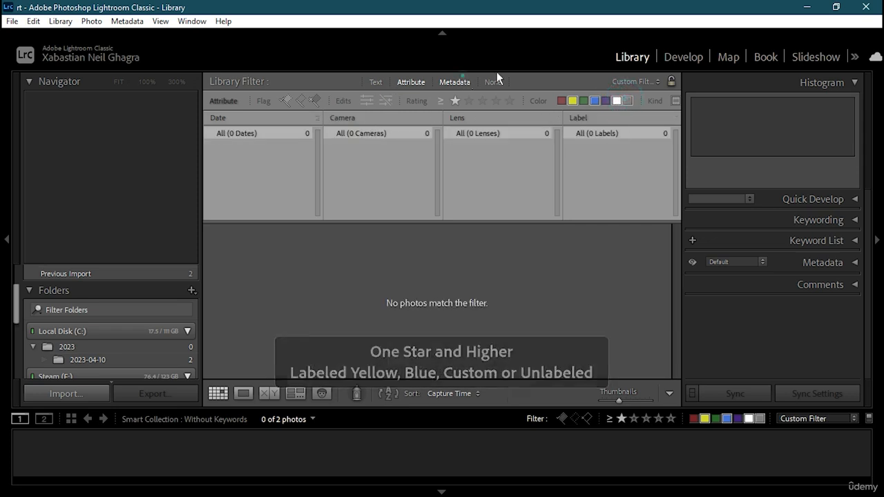
left_click(633, 82)
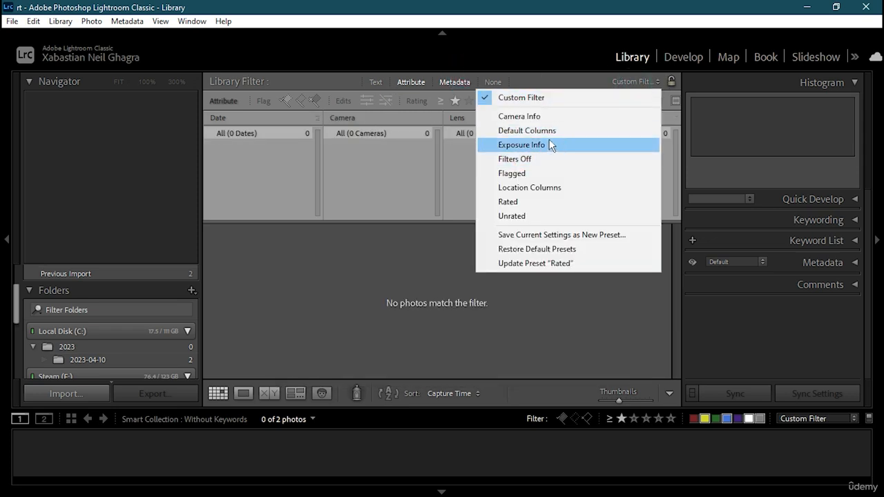
Apply the Flagged filter preset, then switch to the Default Columns layout
left_click(526, 174)
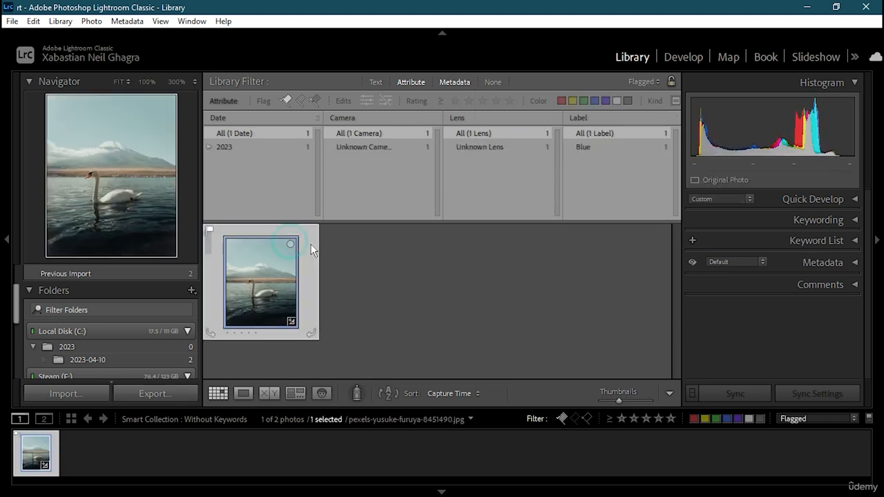
left_click(536, 258)
left_click(639, 80)
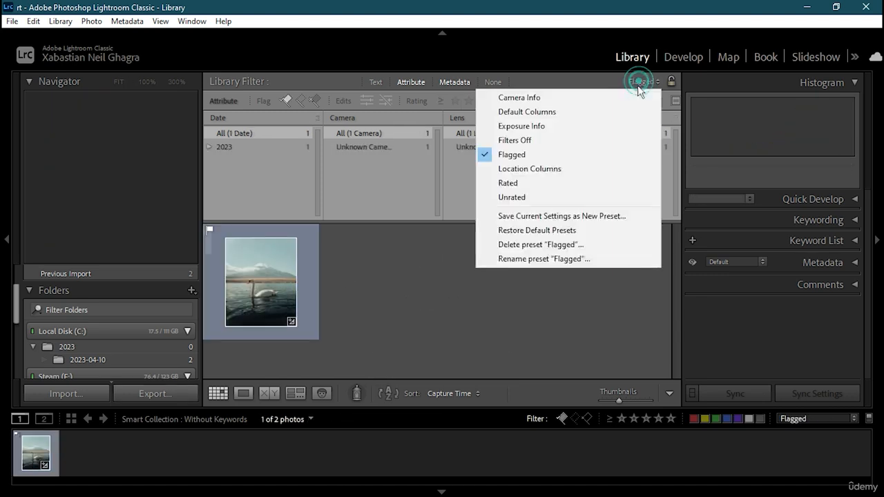
left_click(481, 112)
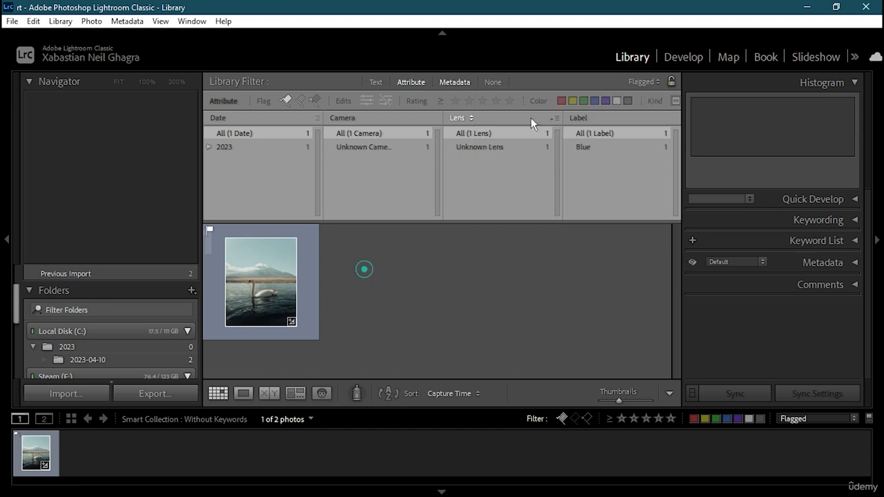
Set the rating filter to one star and up and turn off the Flag filter
left_click(595, 103)
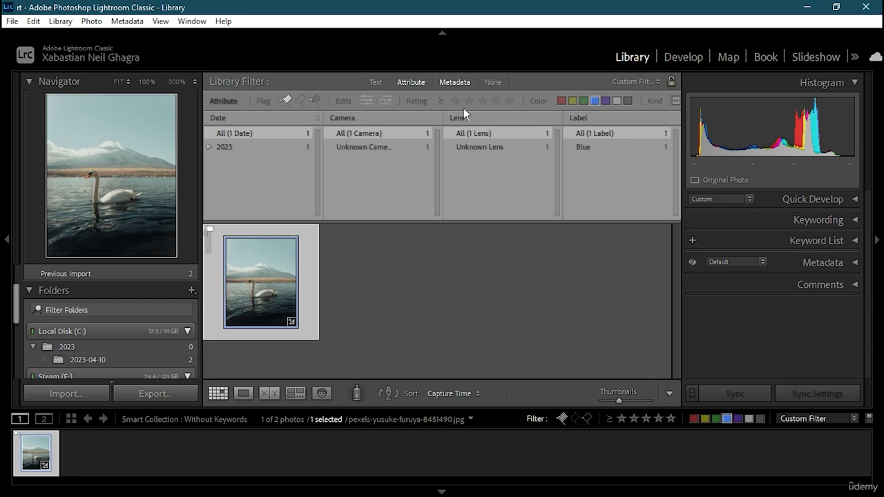
left_click(510, 100)
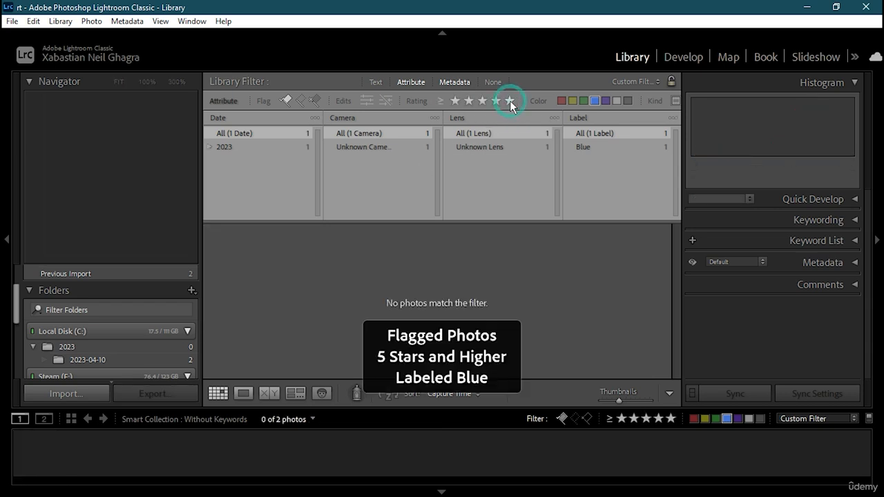
left_click(592, 101)
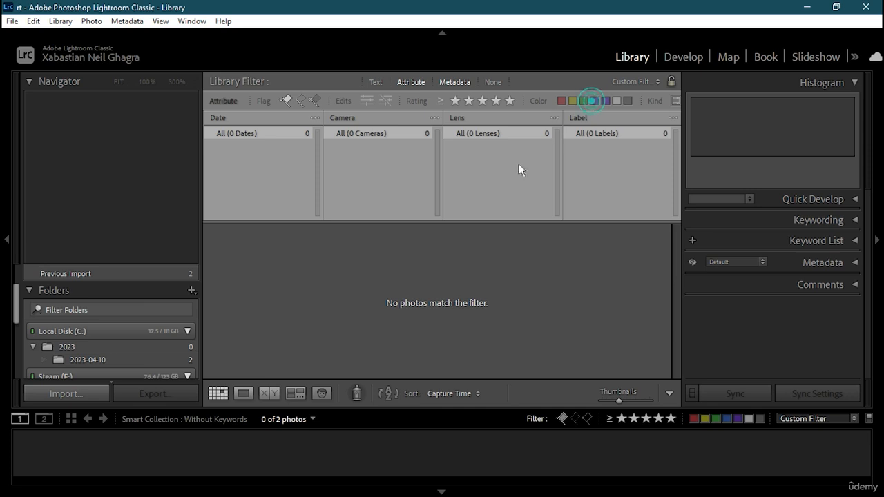
left_click(454, 101)
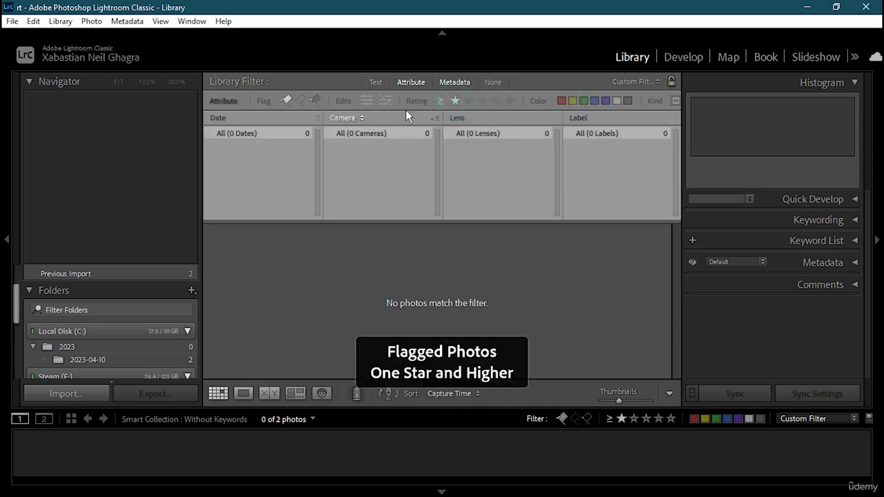
left_click(291, 102)
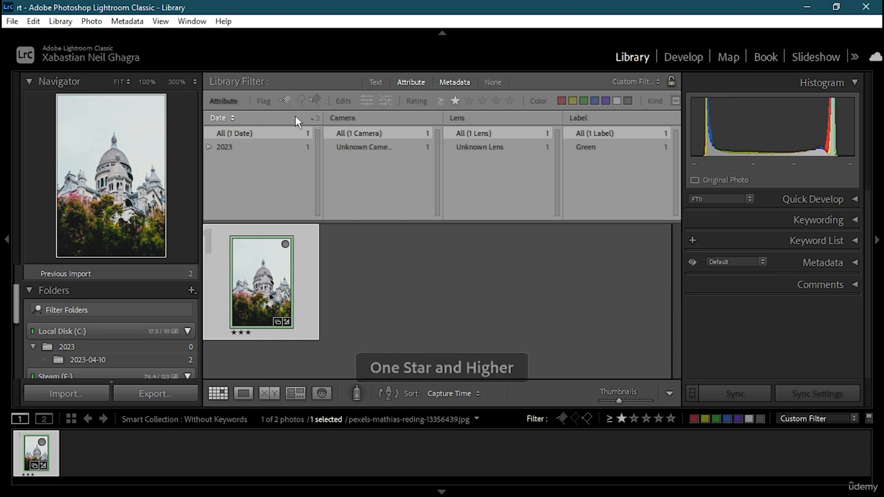